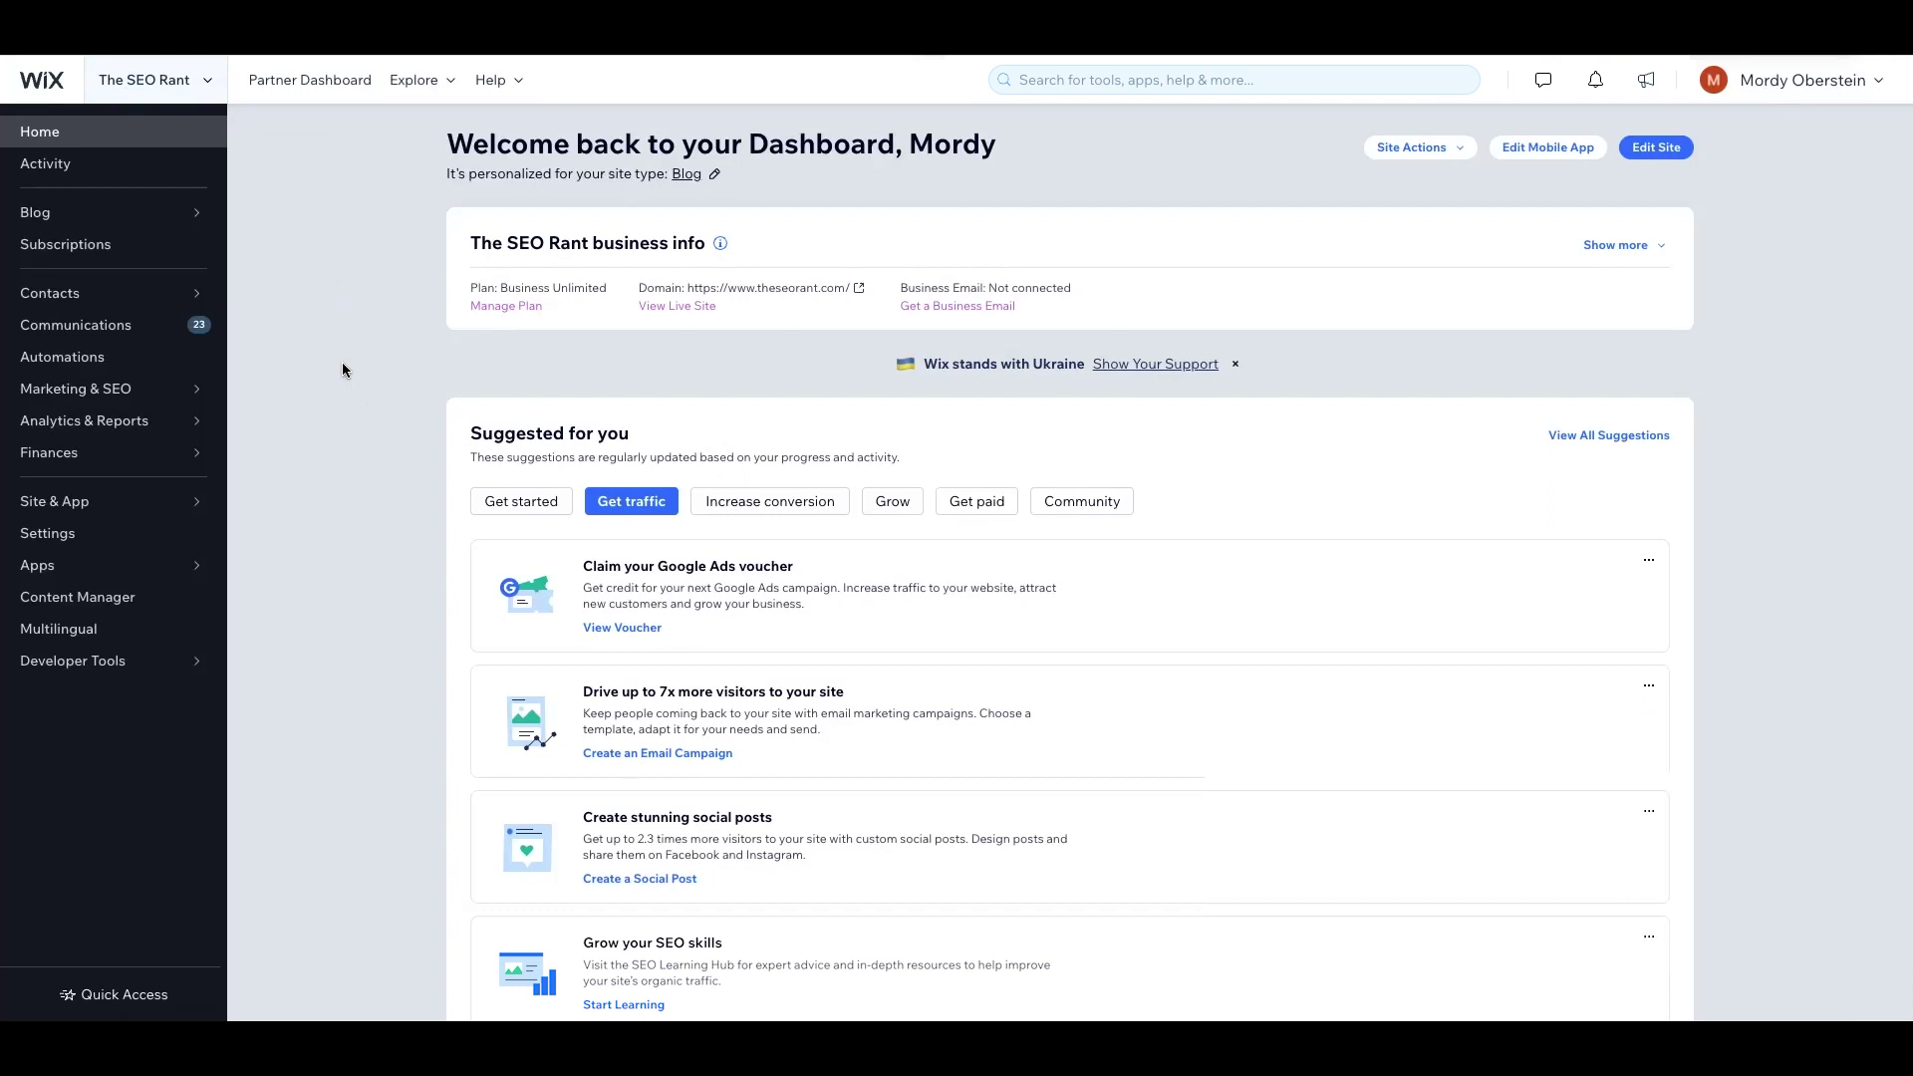
Go to SEO Tools' Site Inspection and run Inspect Site, reporting on 99 pages
mouse_move(119, 389)
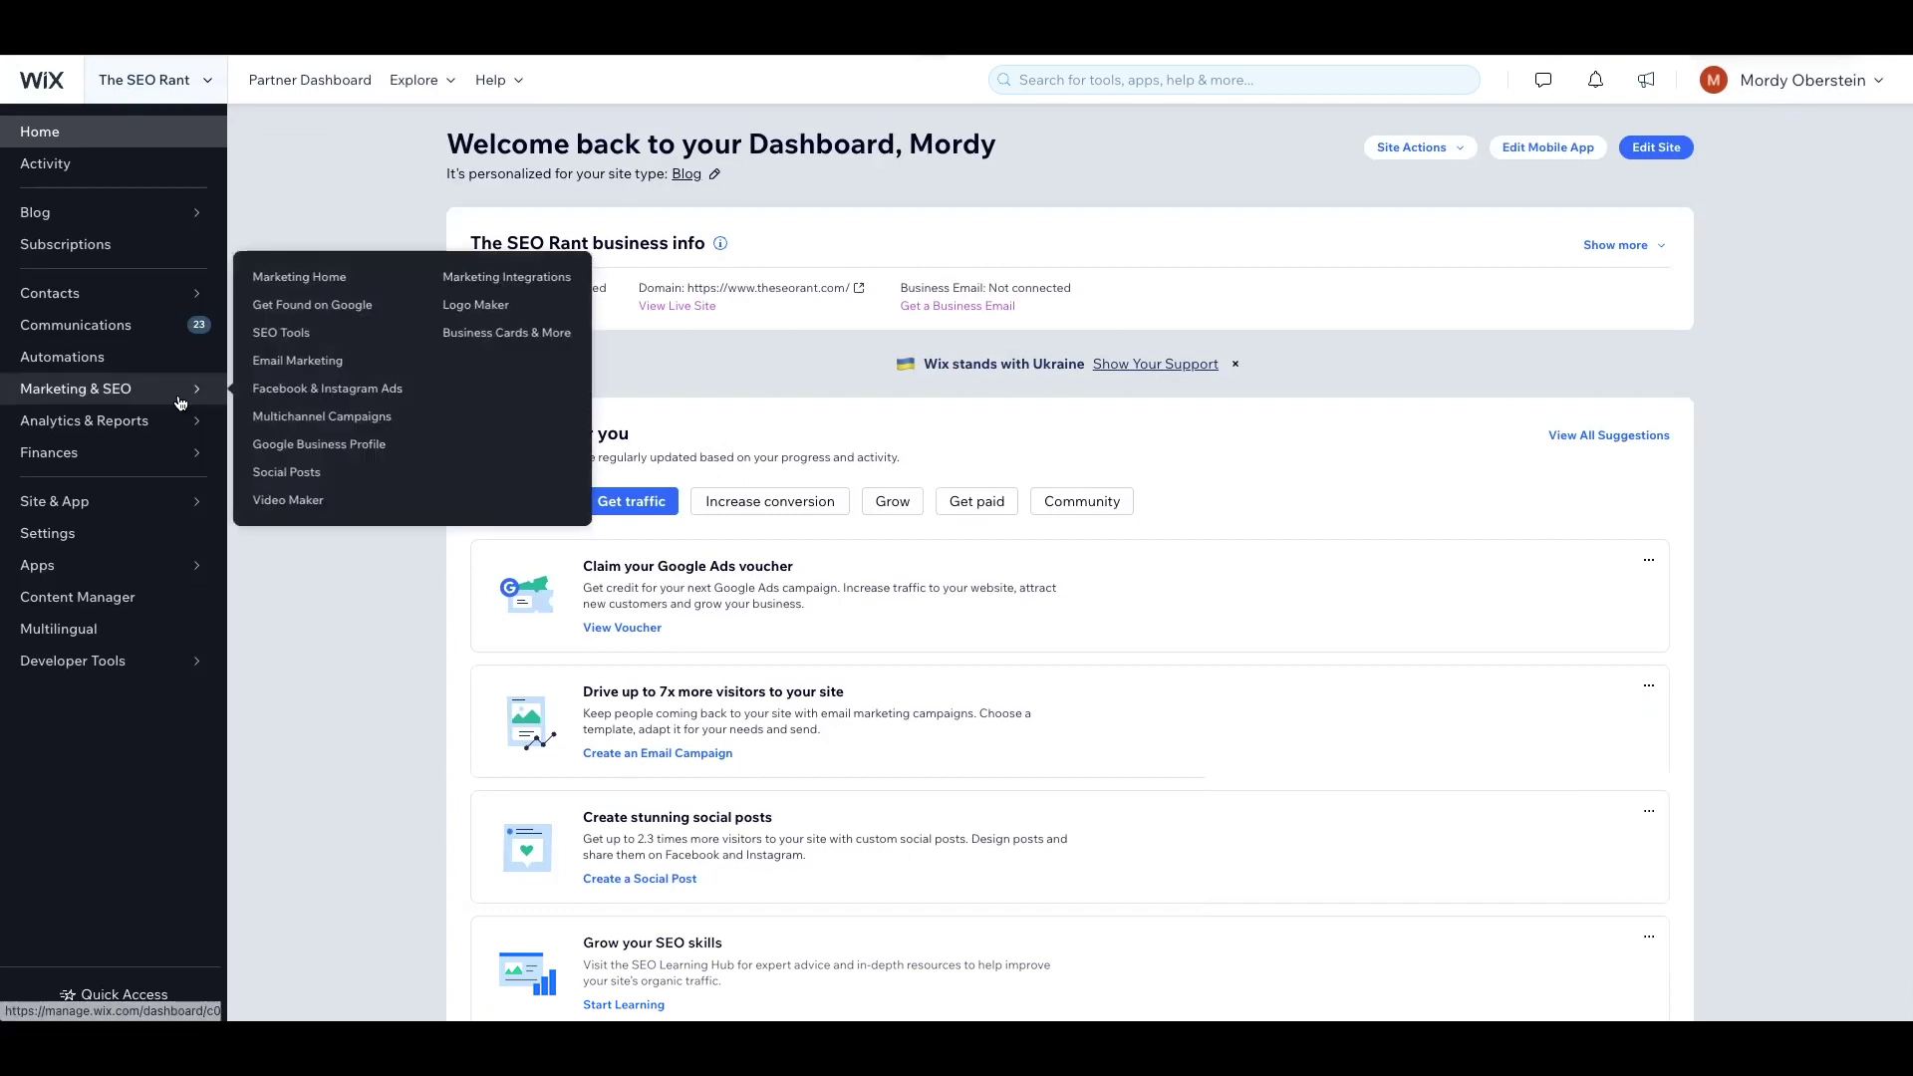
click(266, 335)
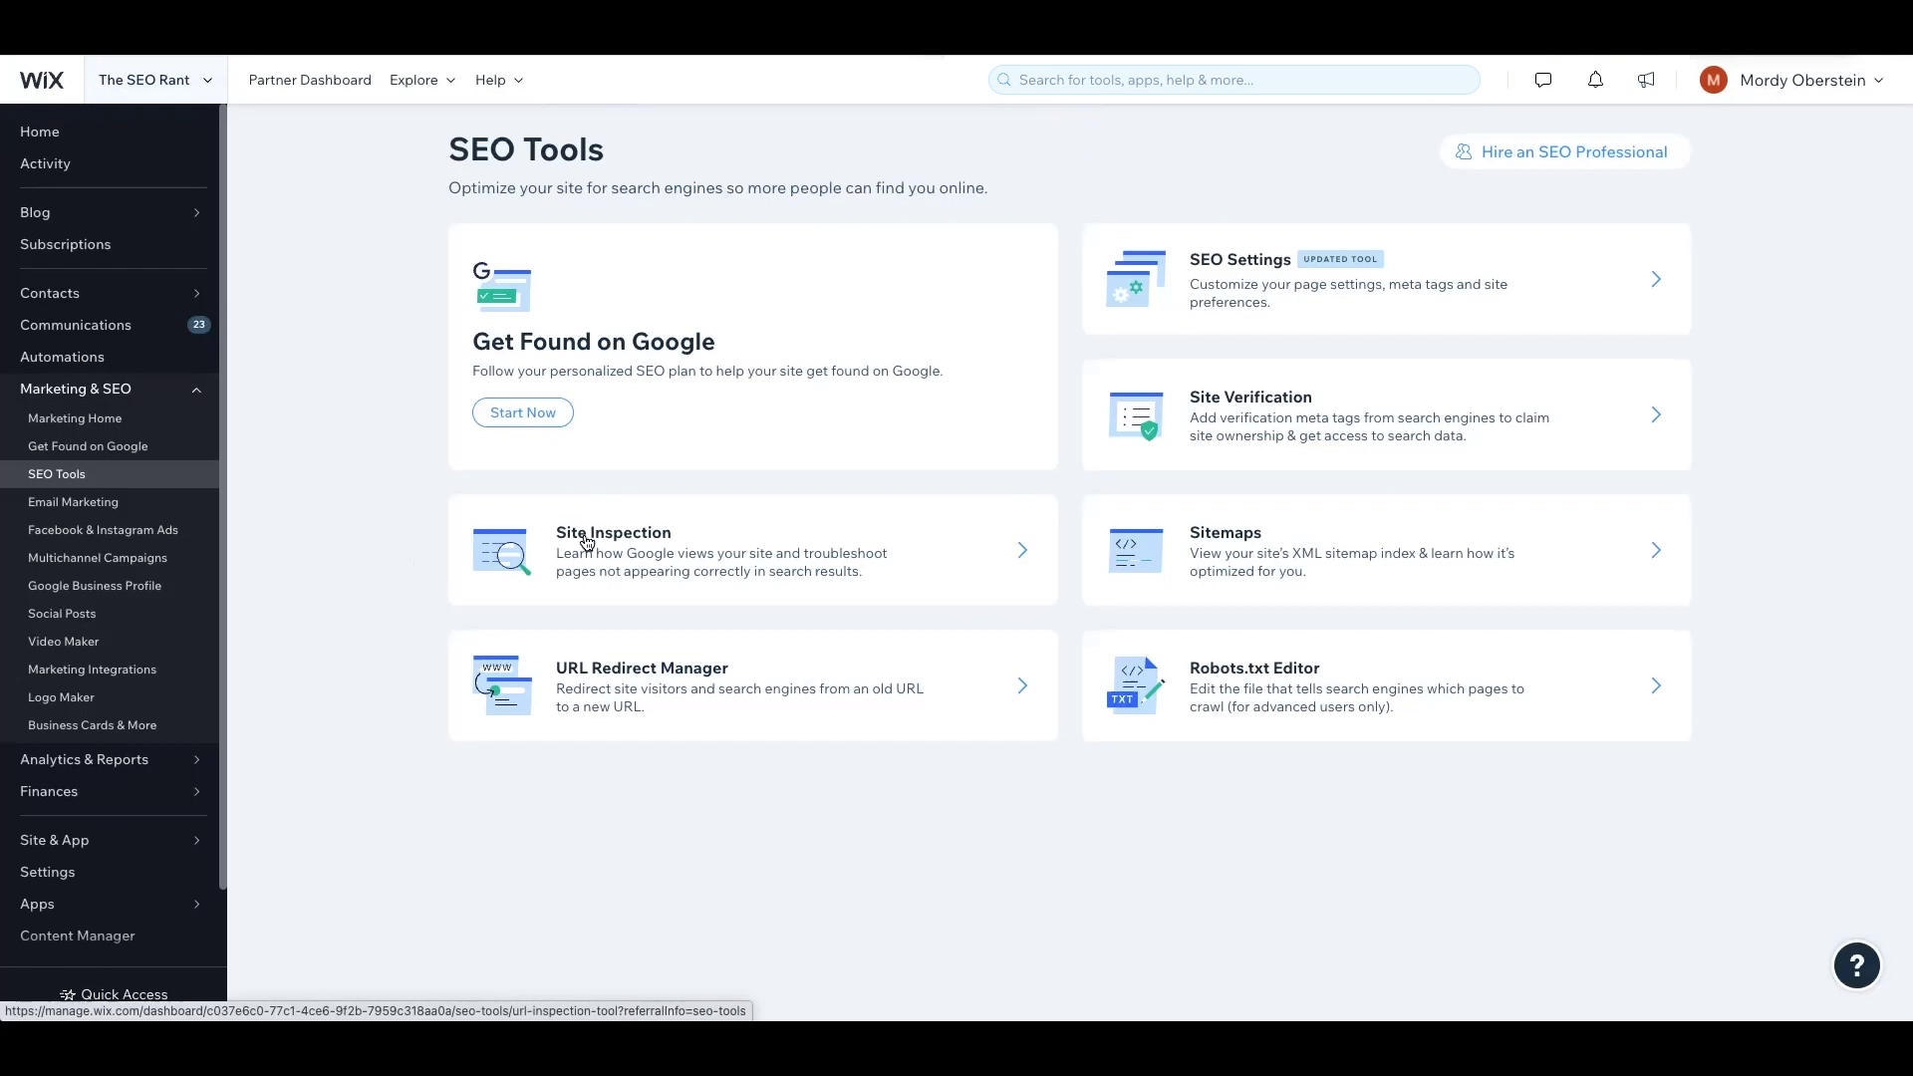
click(587, 541)
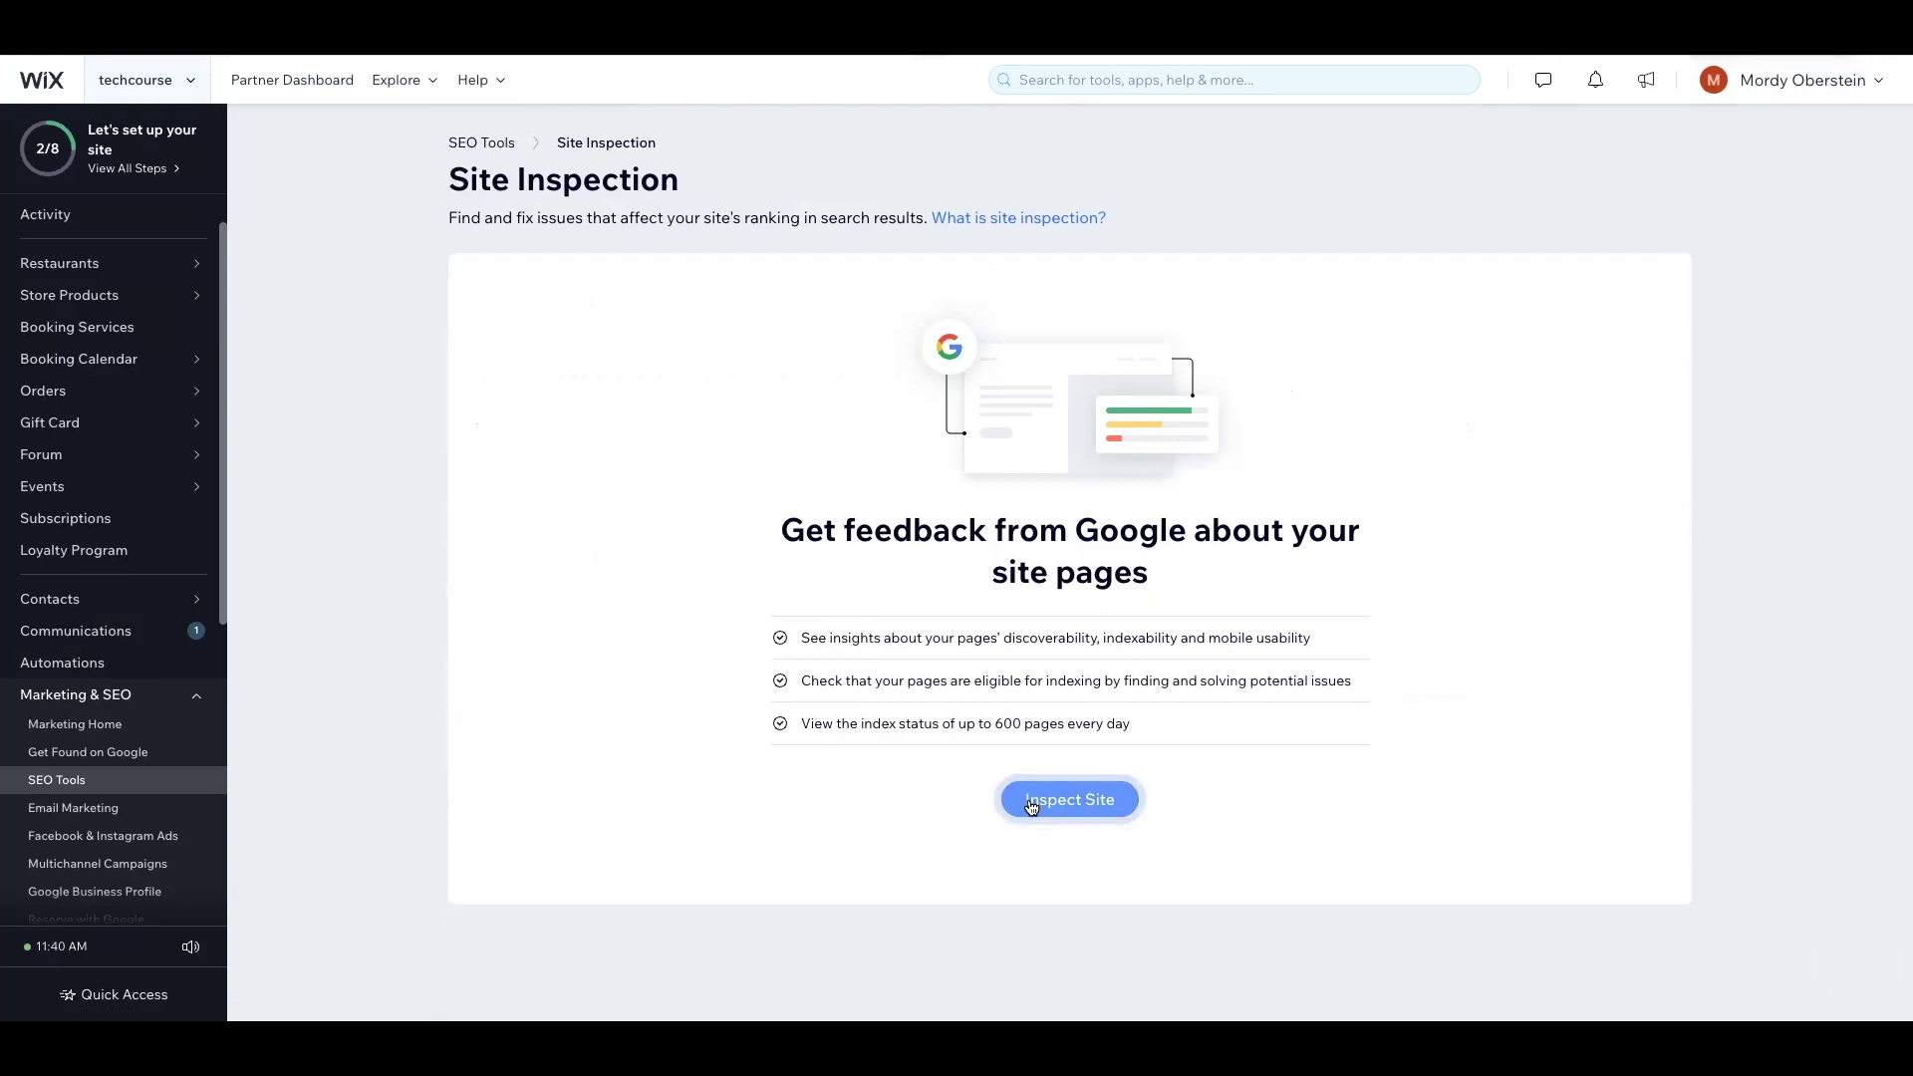
click(1034, 803)
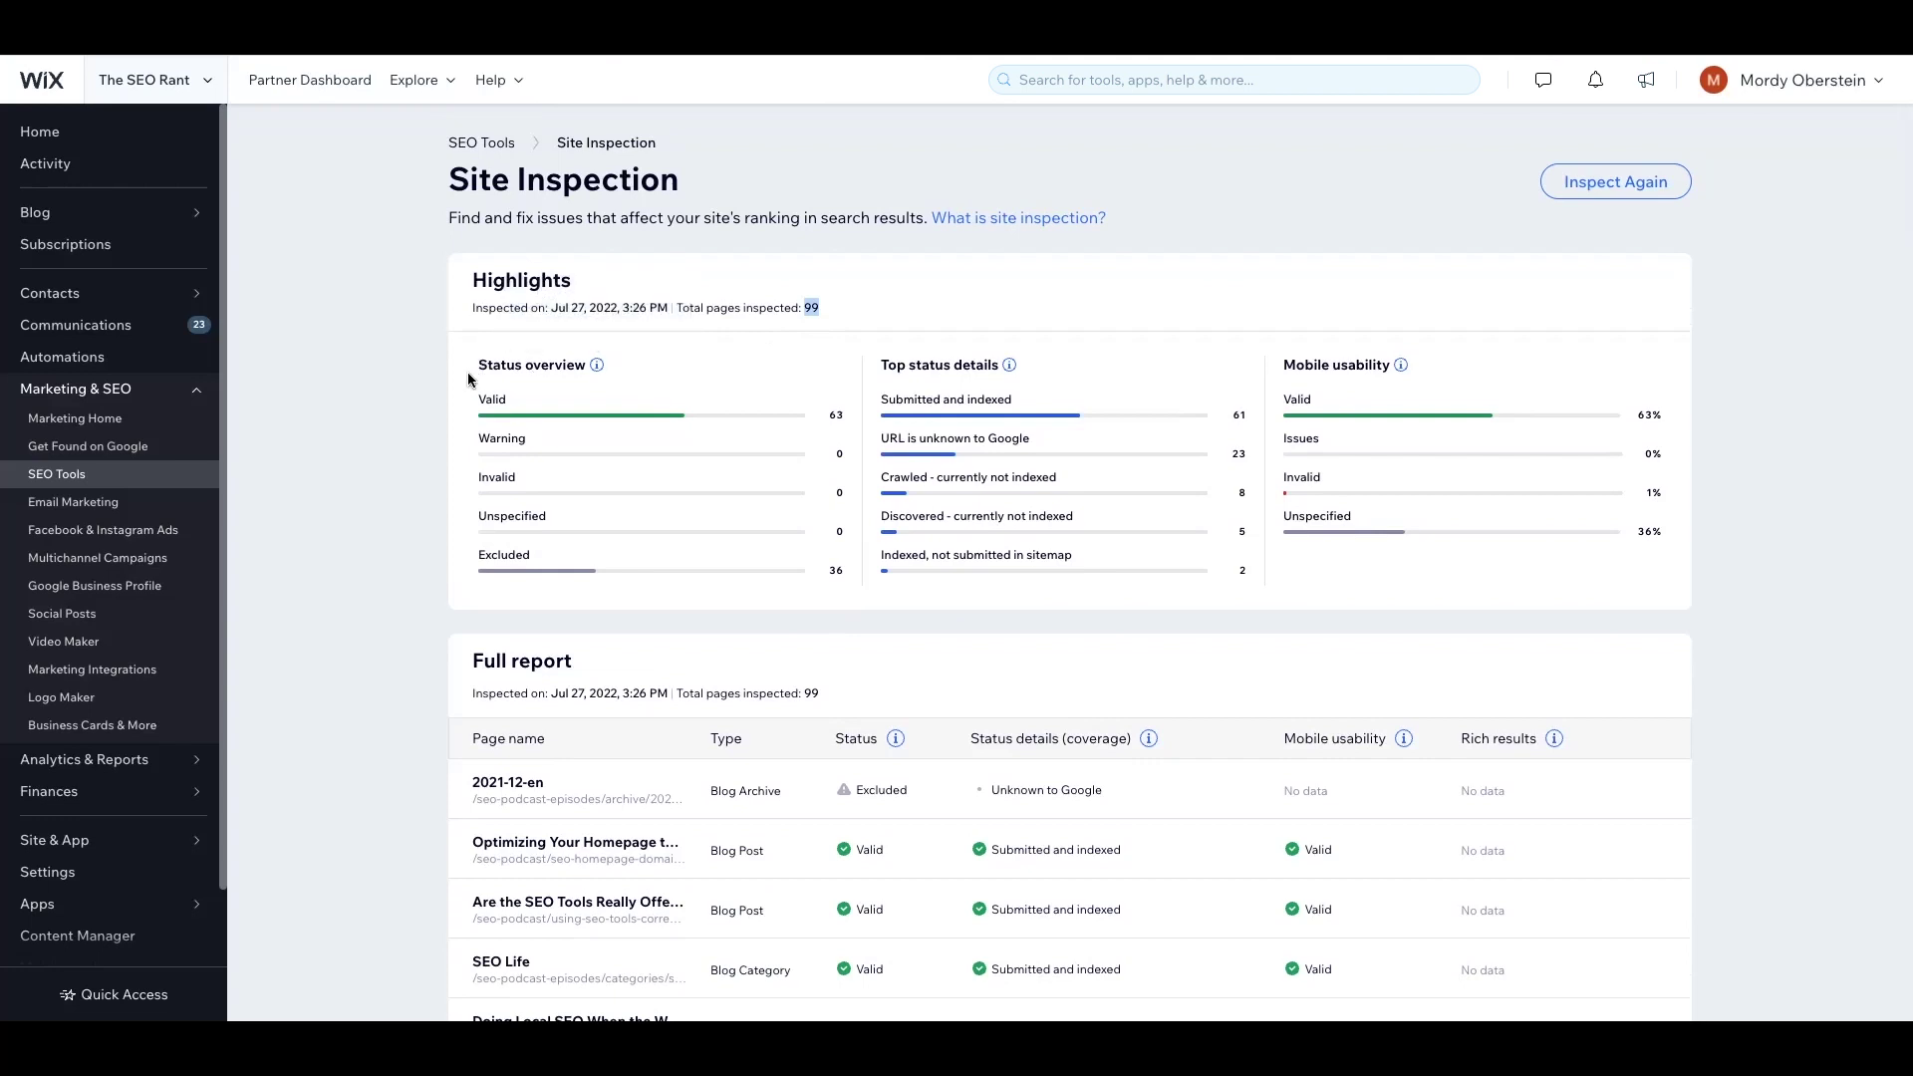
mouse_move(600, 366)
mouse_move(1007, 364)
click(1148, 583)
drag(996, 575, 883, 555)
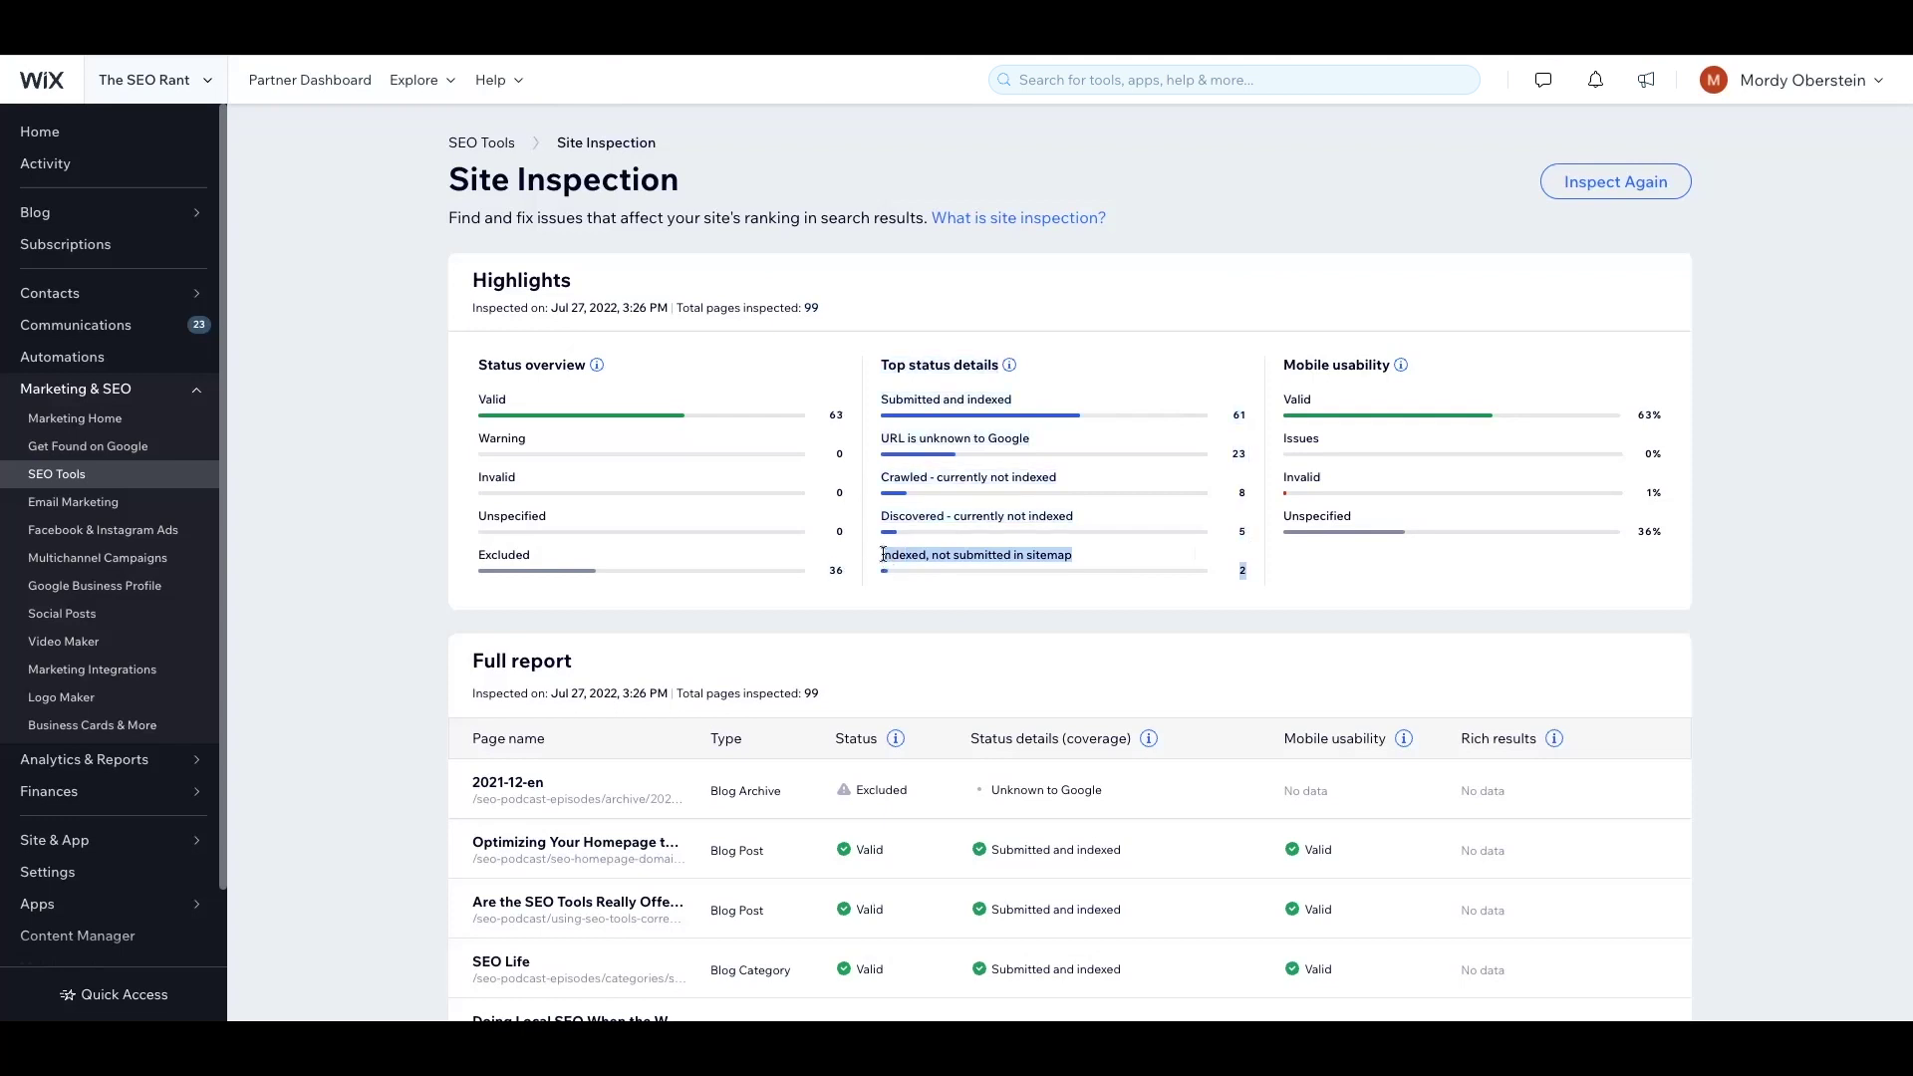
click(1063, 369)
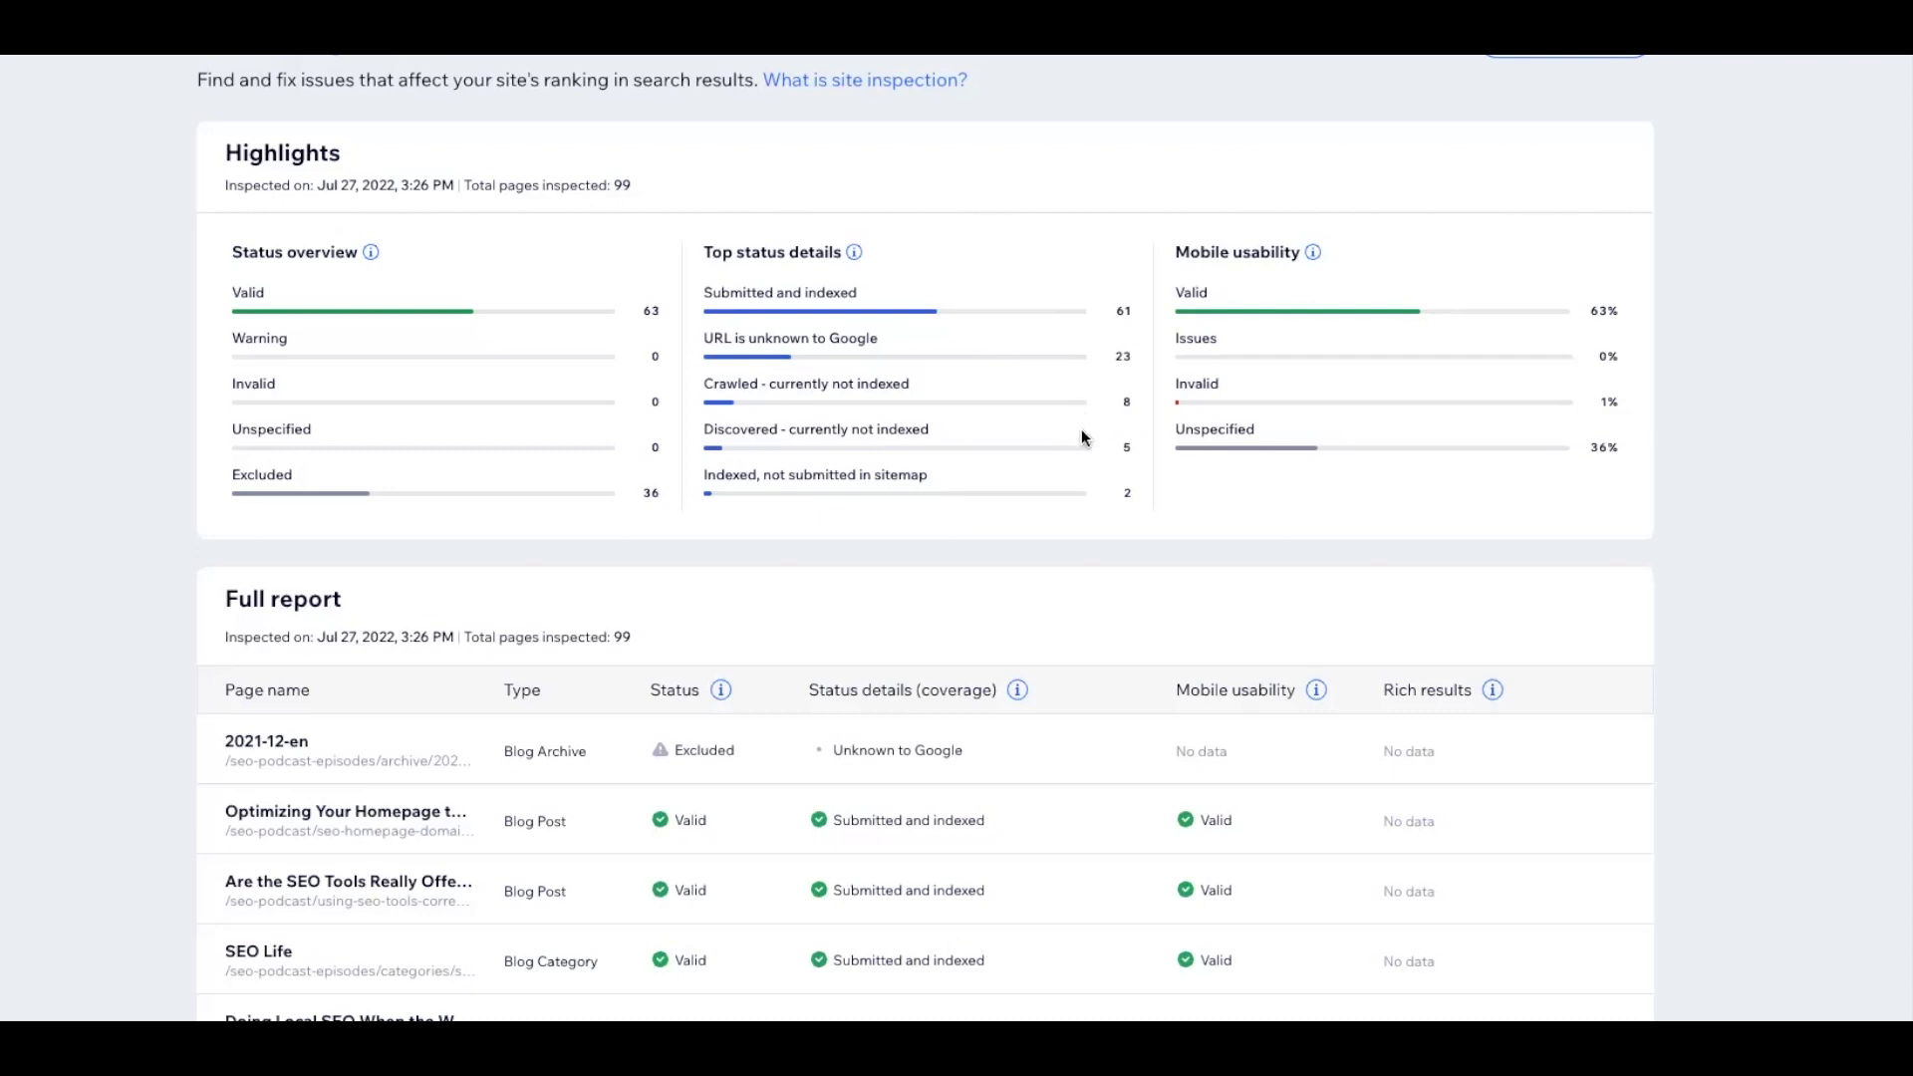
Scroll to the Full report table and read the column info tooltips
mouse_move(1312, 253)
scroll(1215, 501, down, 5)
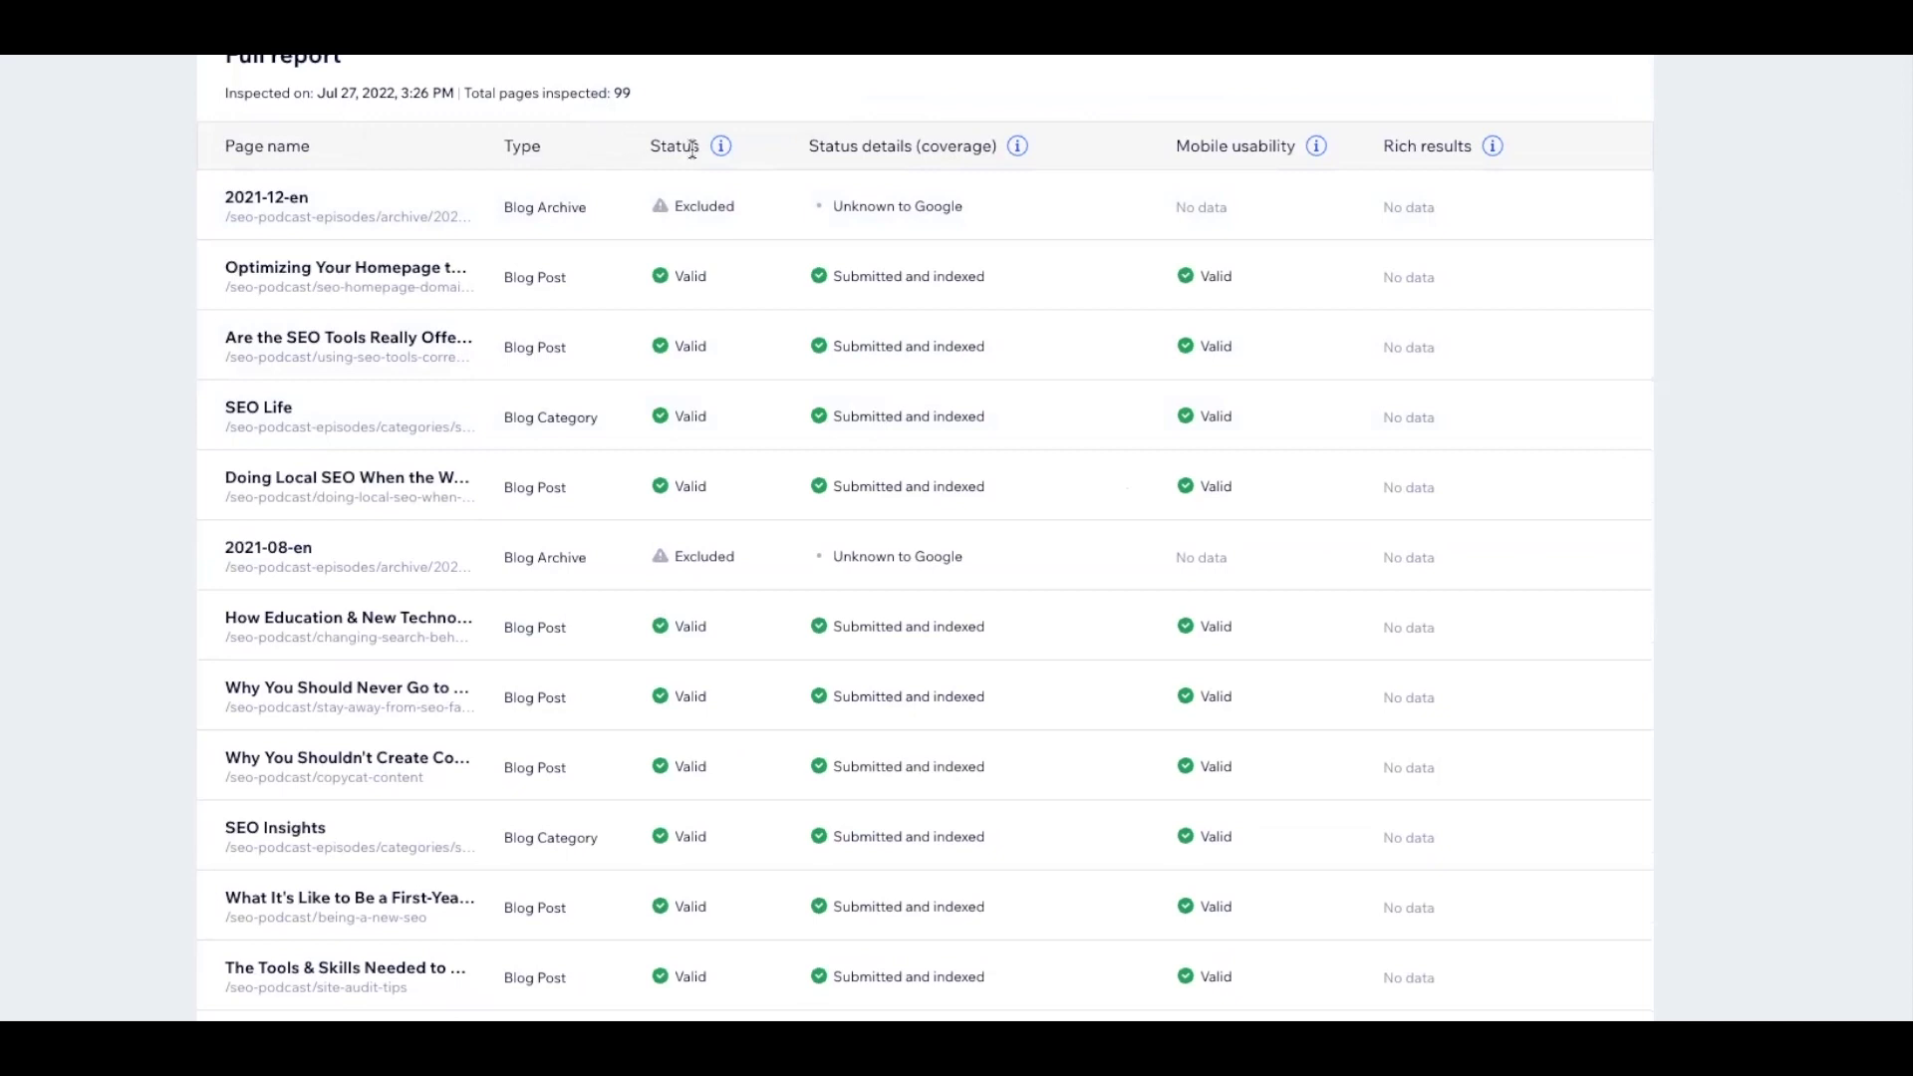
mouse_move(1023, 151)
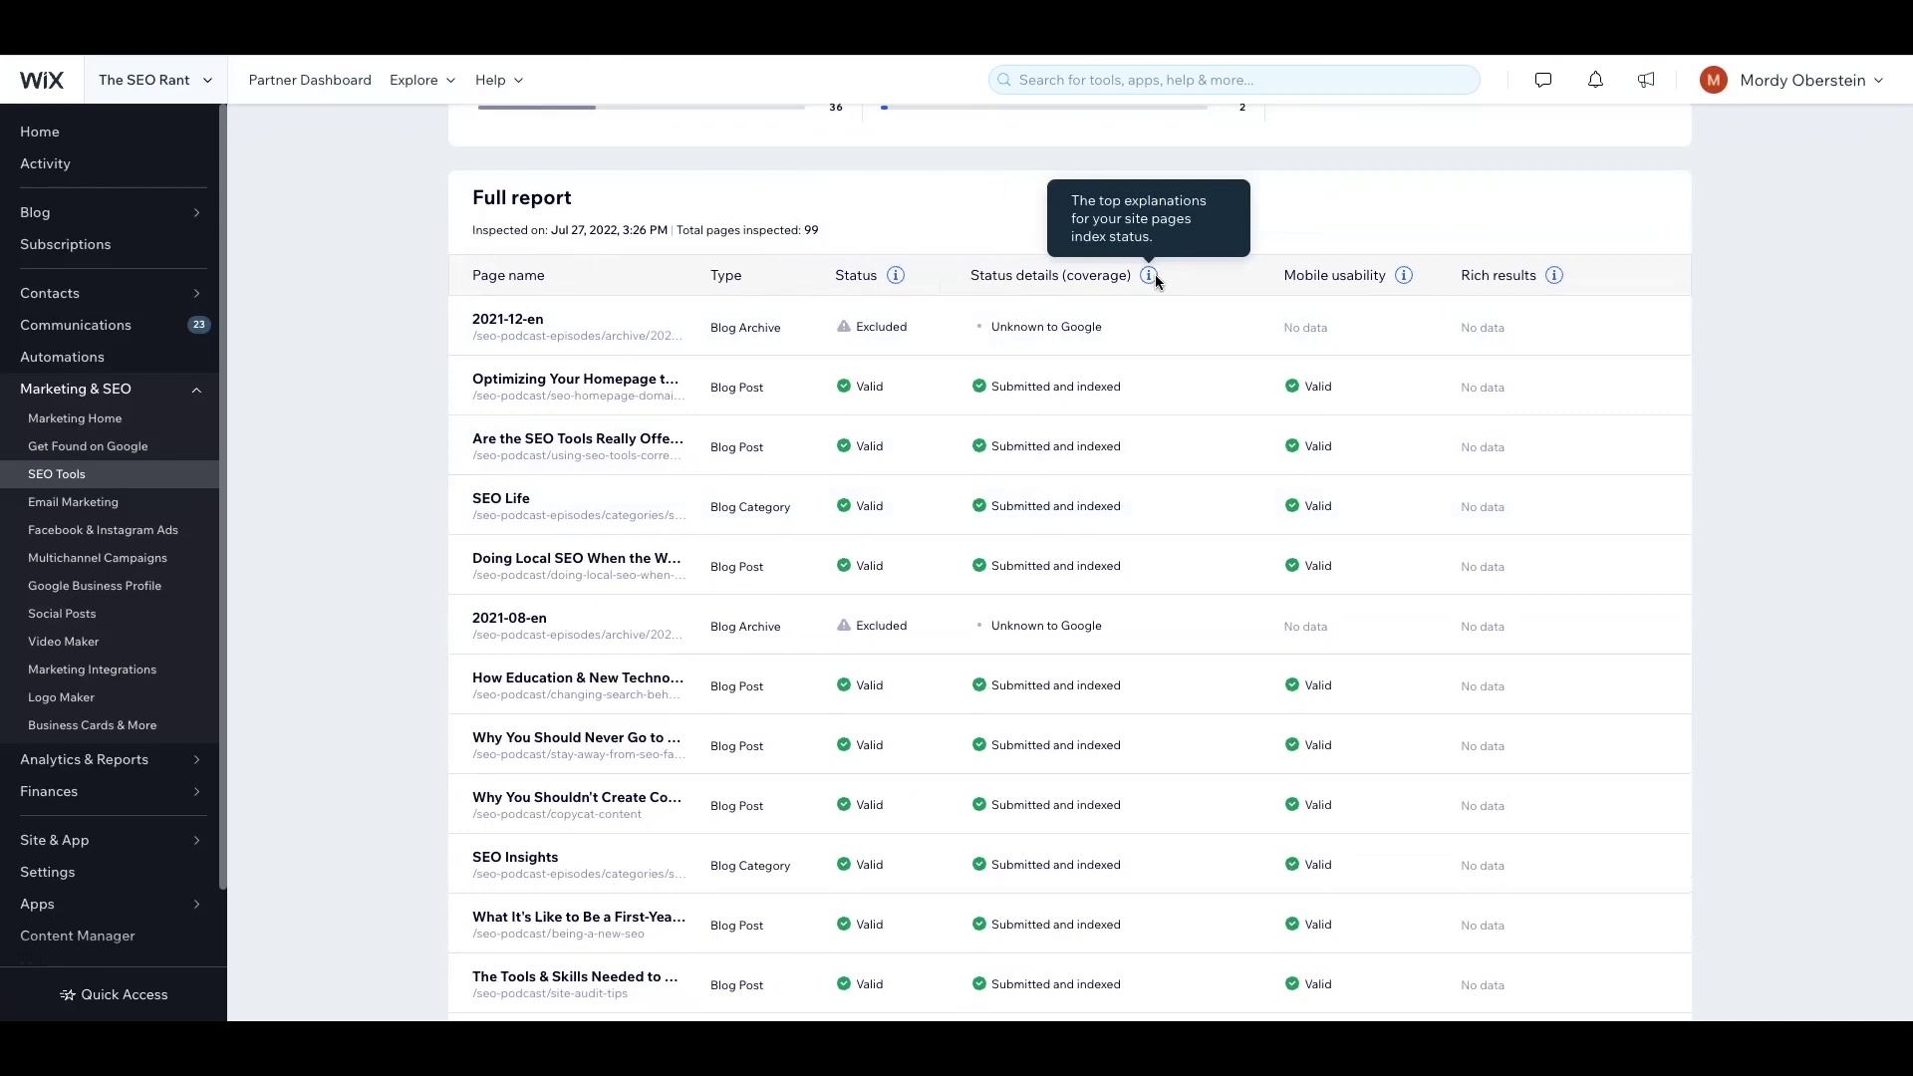
mouse_move(1407, 278)
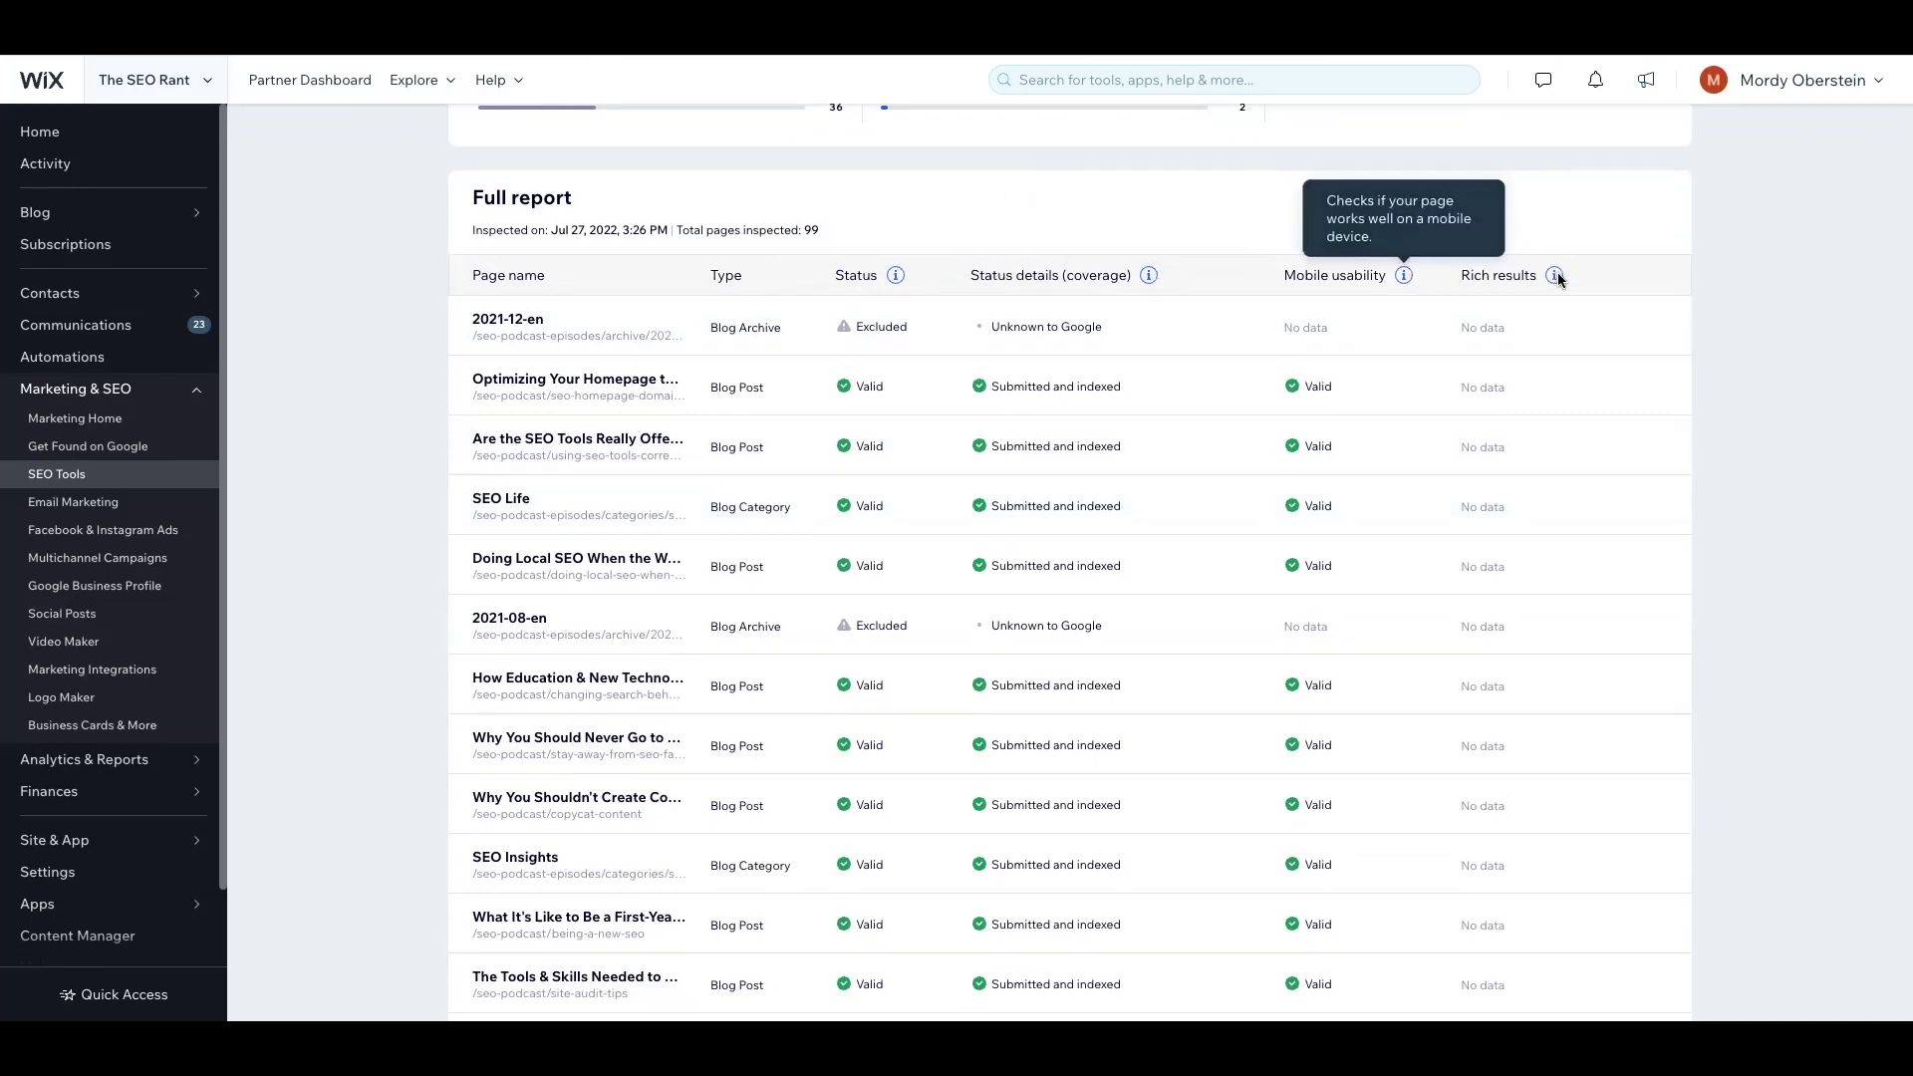
mouse_move(1557, 272)
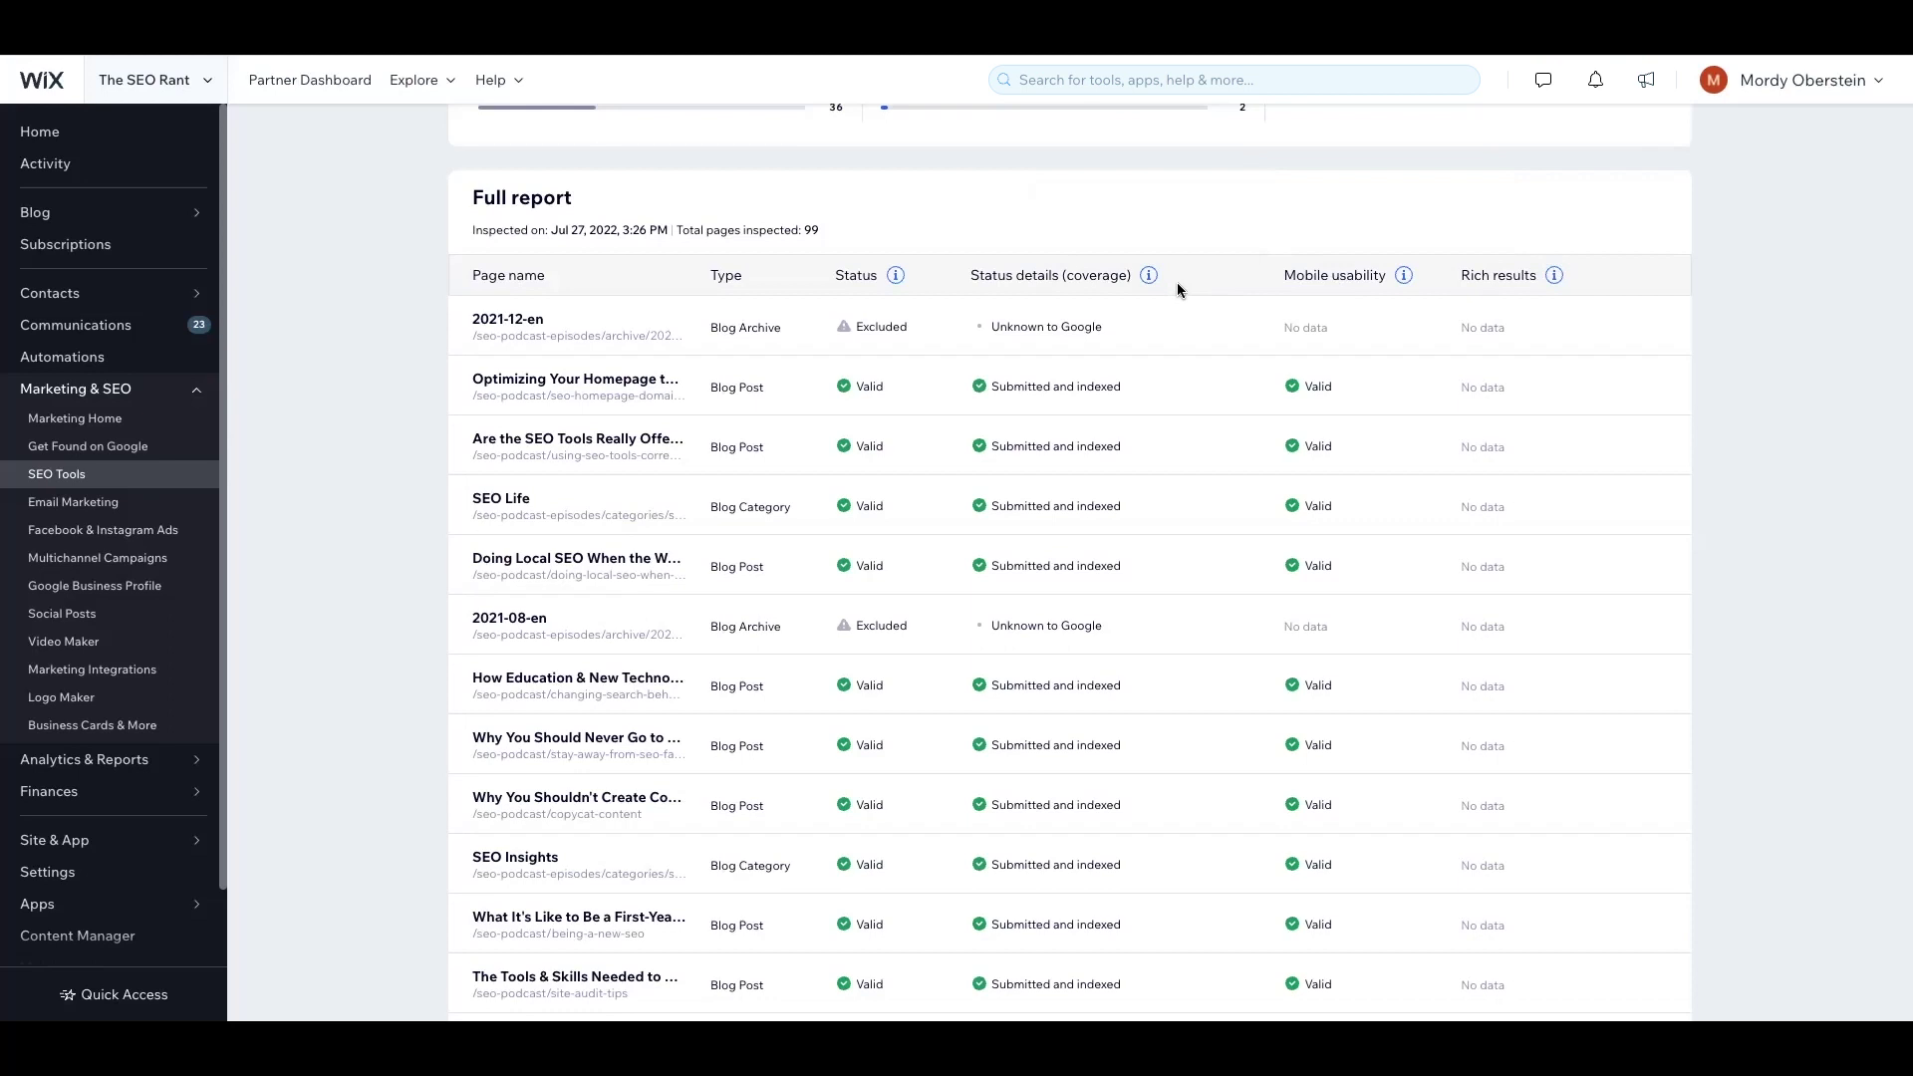
scroll(1176, 286, down, 1)
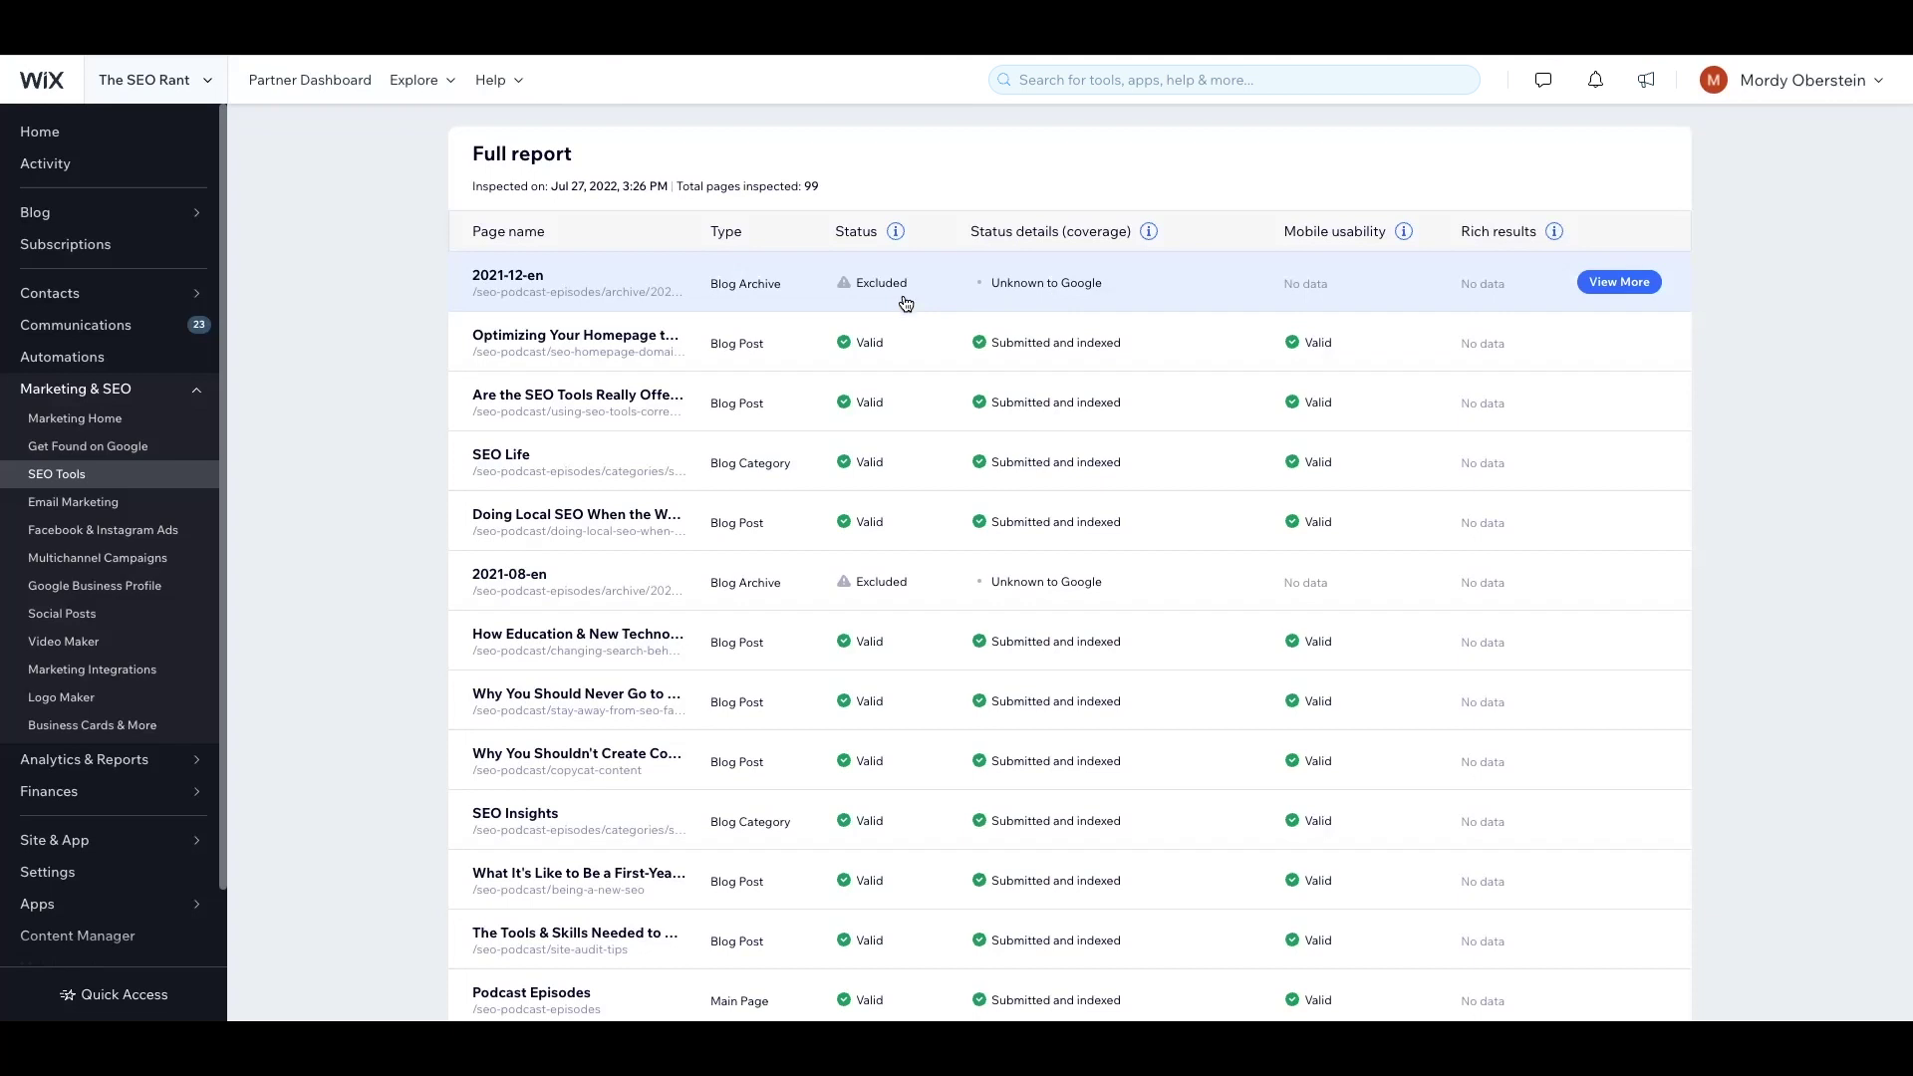
Scroll further down to the blog posts marked Crawled - currently not indexed
scroll(786, 331, down, 10)
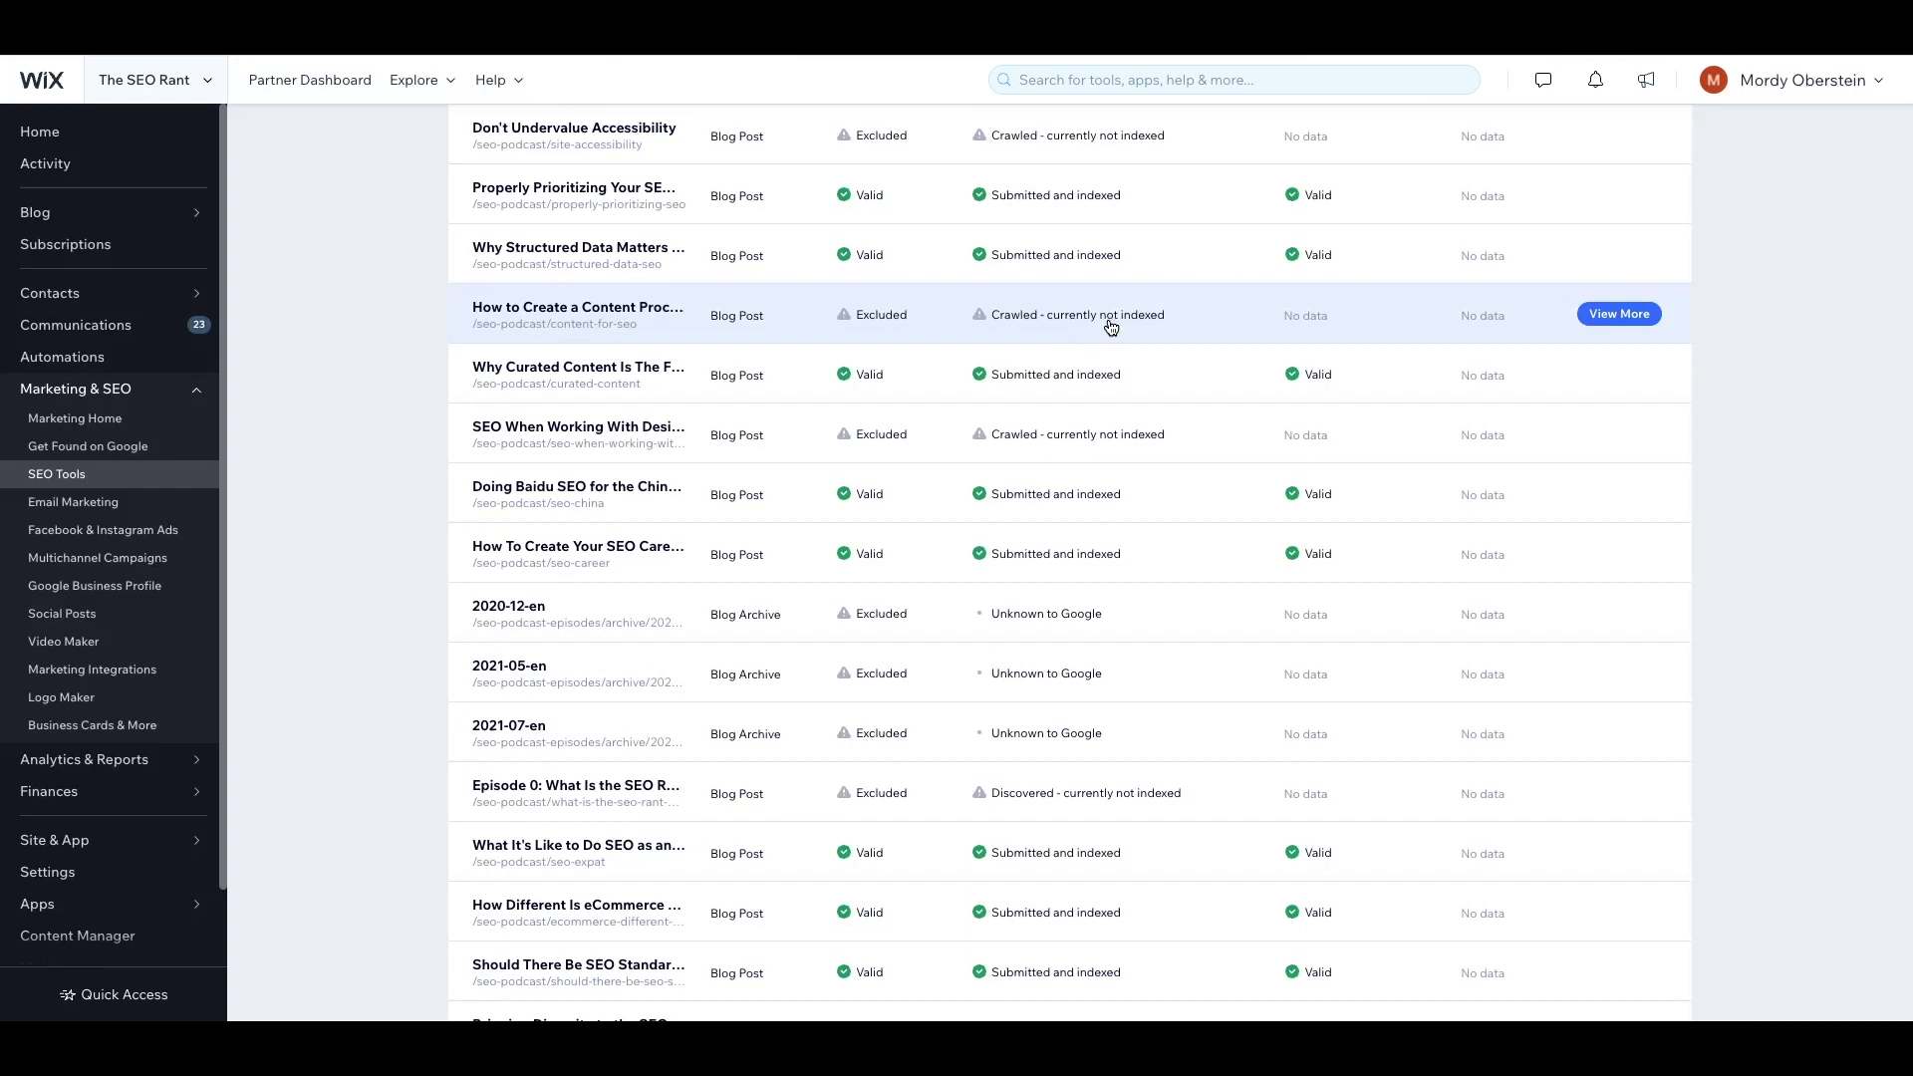
Show index status details for the 'How to Create a Content Process' post
scroll(1102, 329, up, 1)
click(1602, 321)
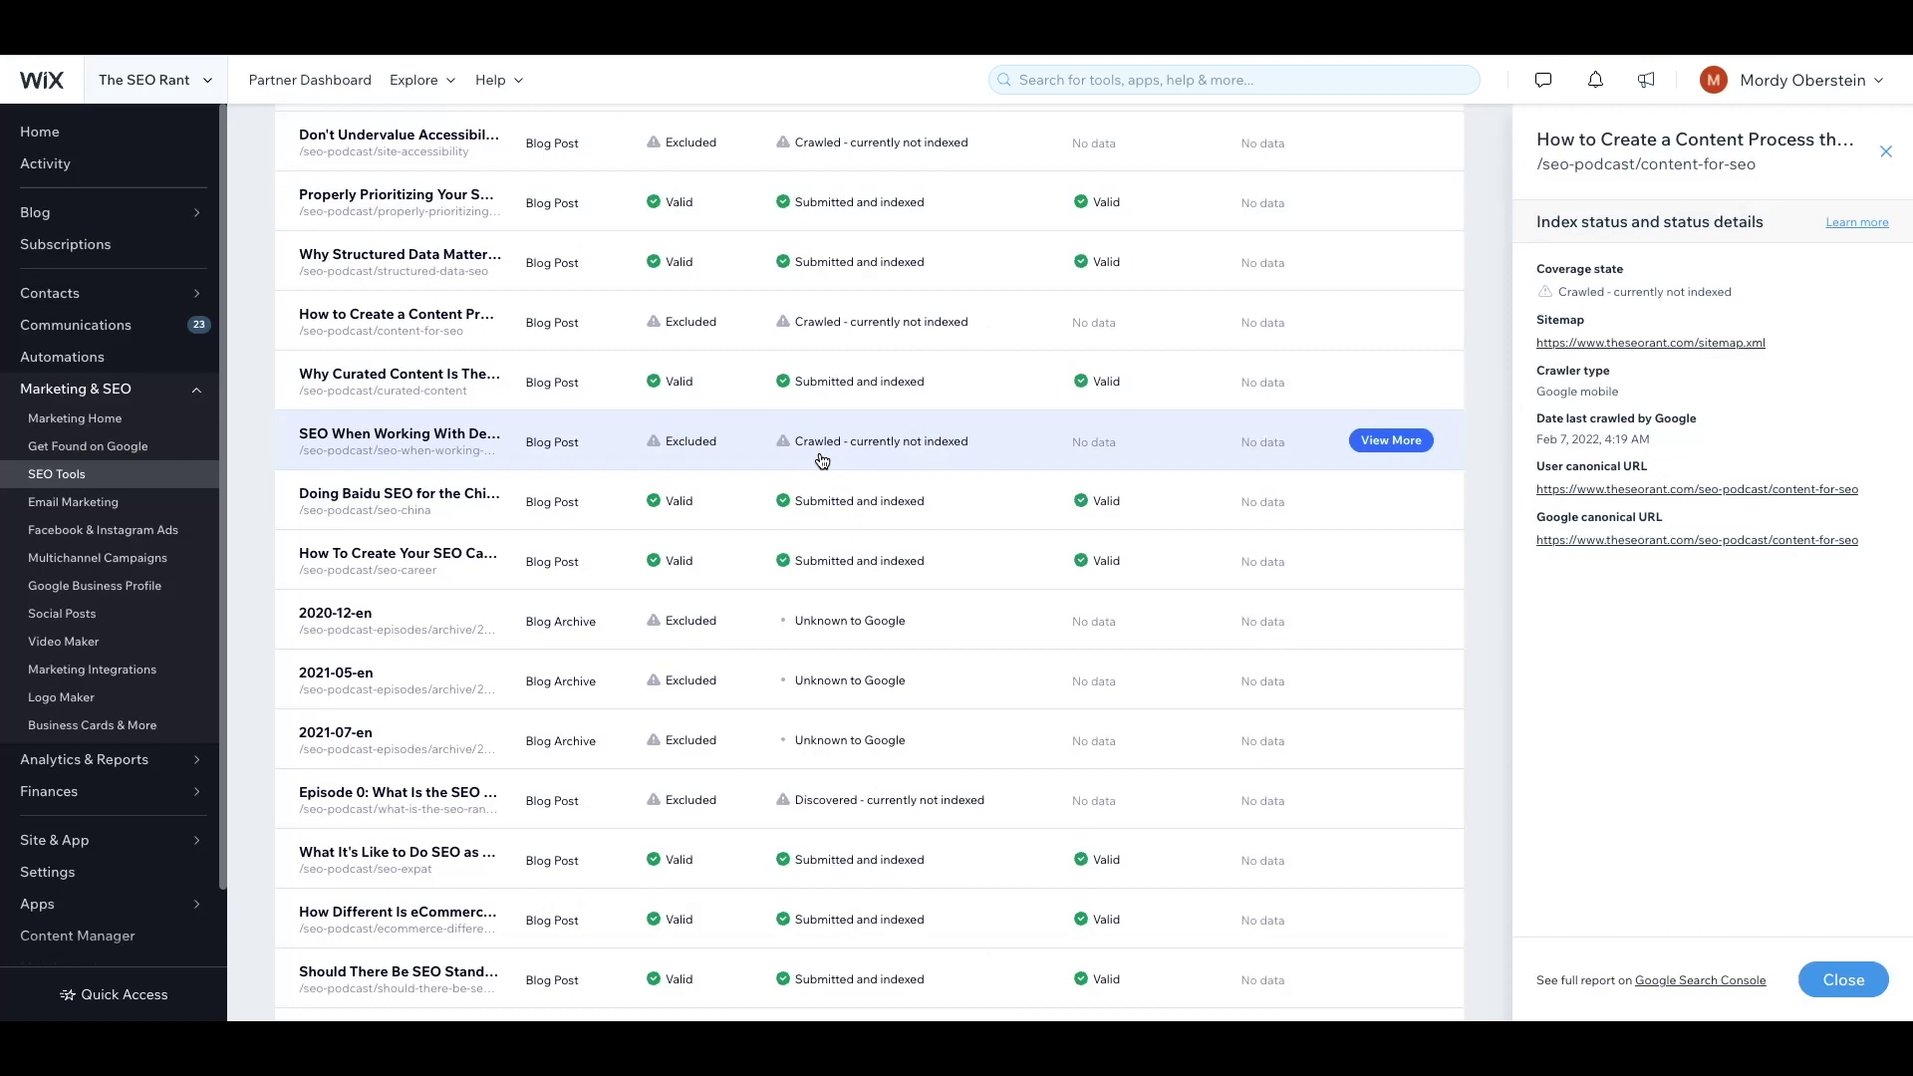
scroll(1126, 524, up, 10)
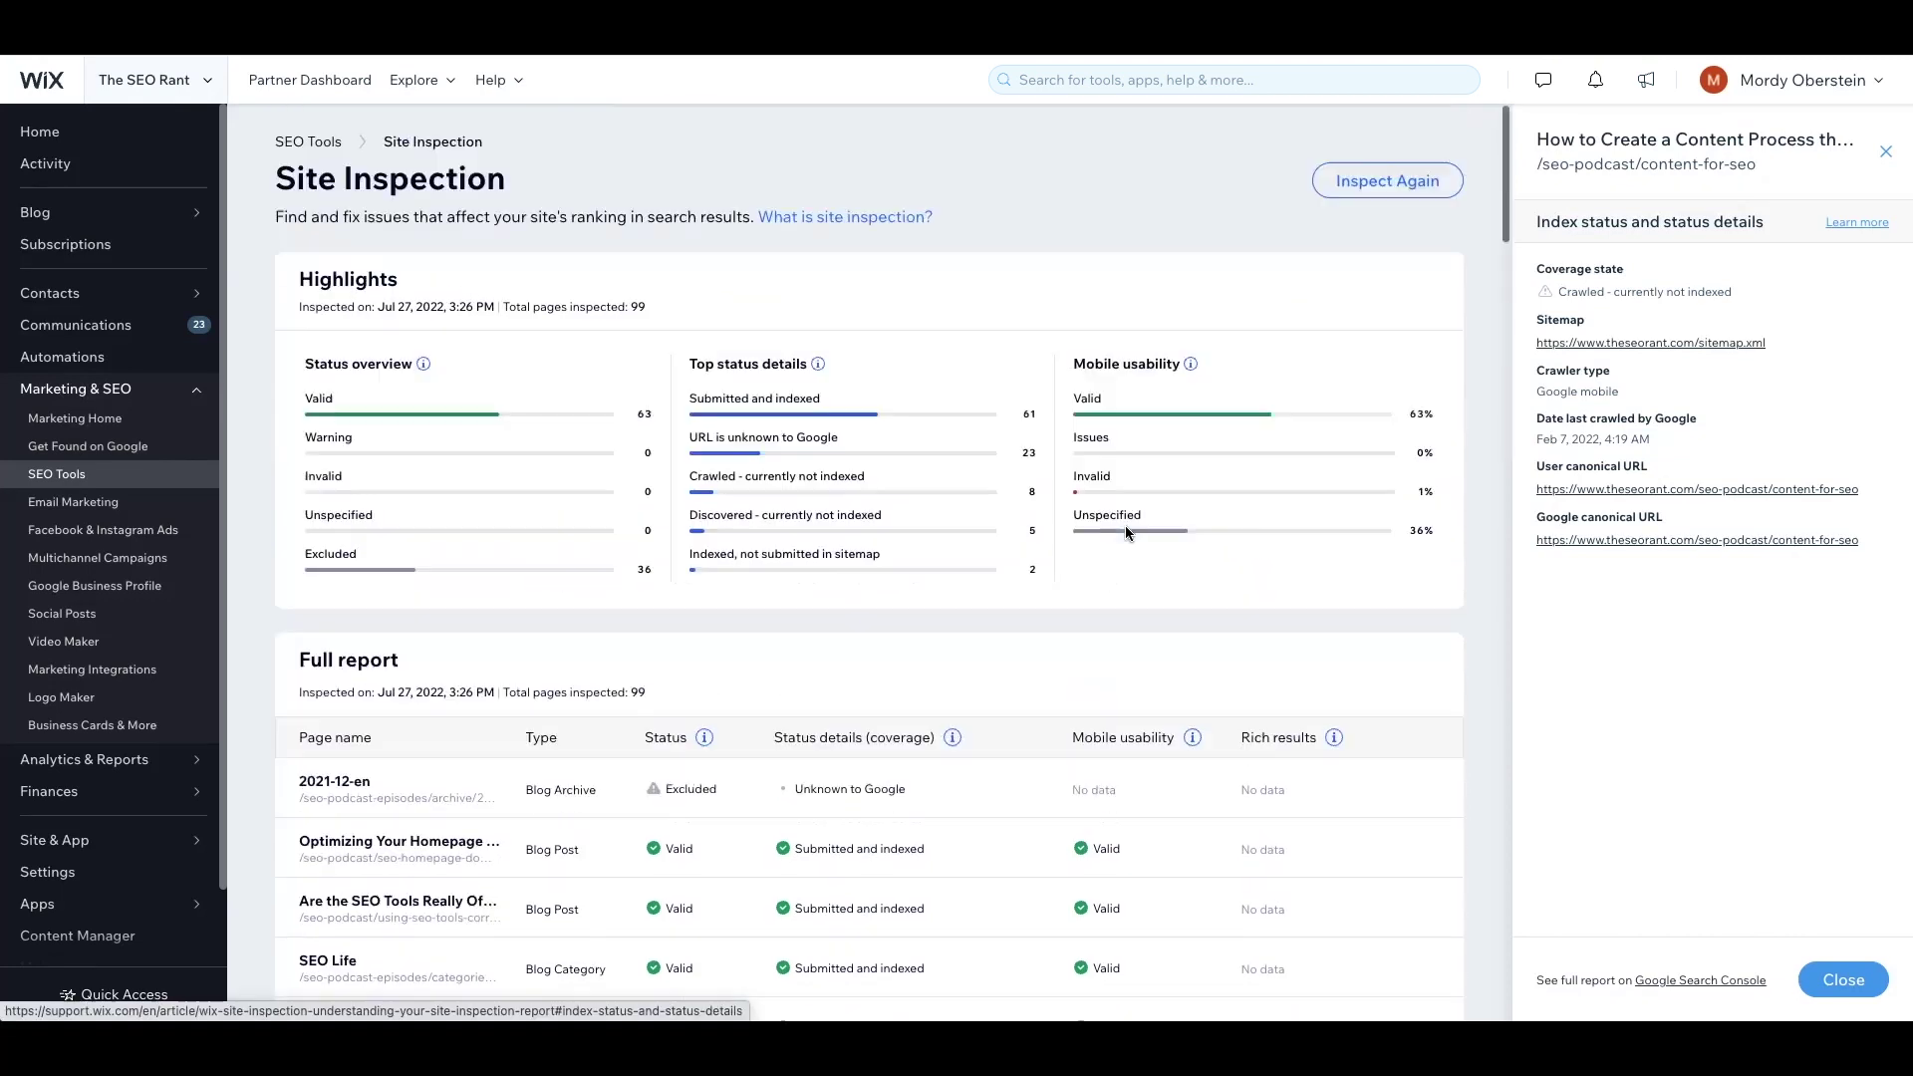
scroll(1126, 524, down, 3)
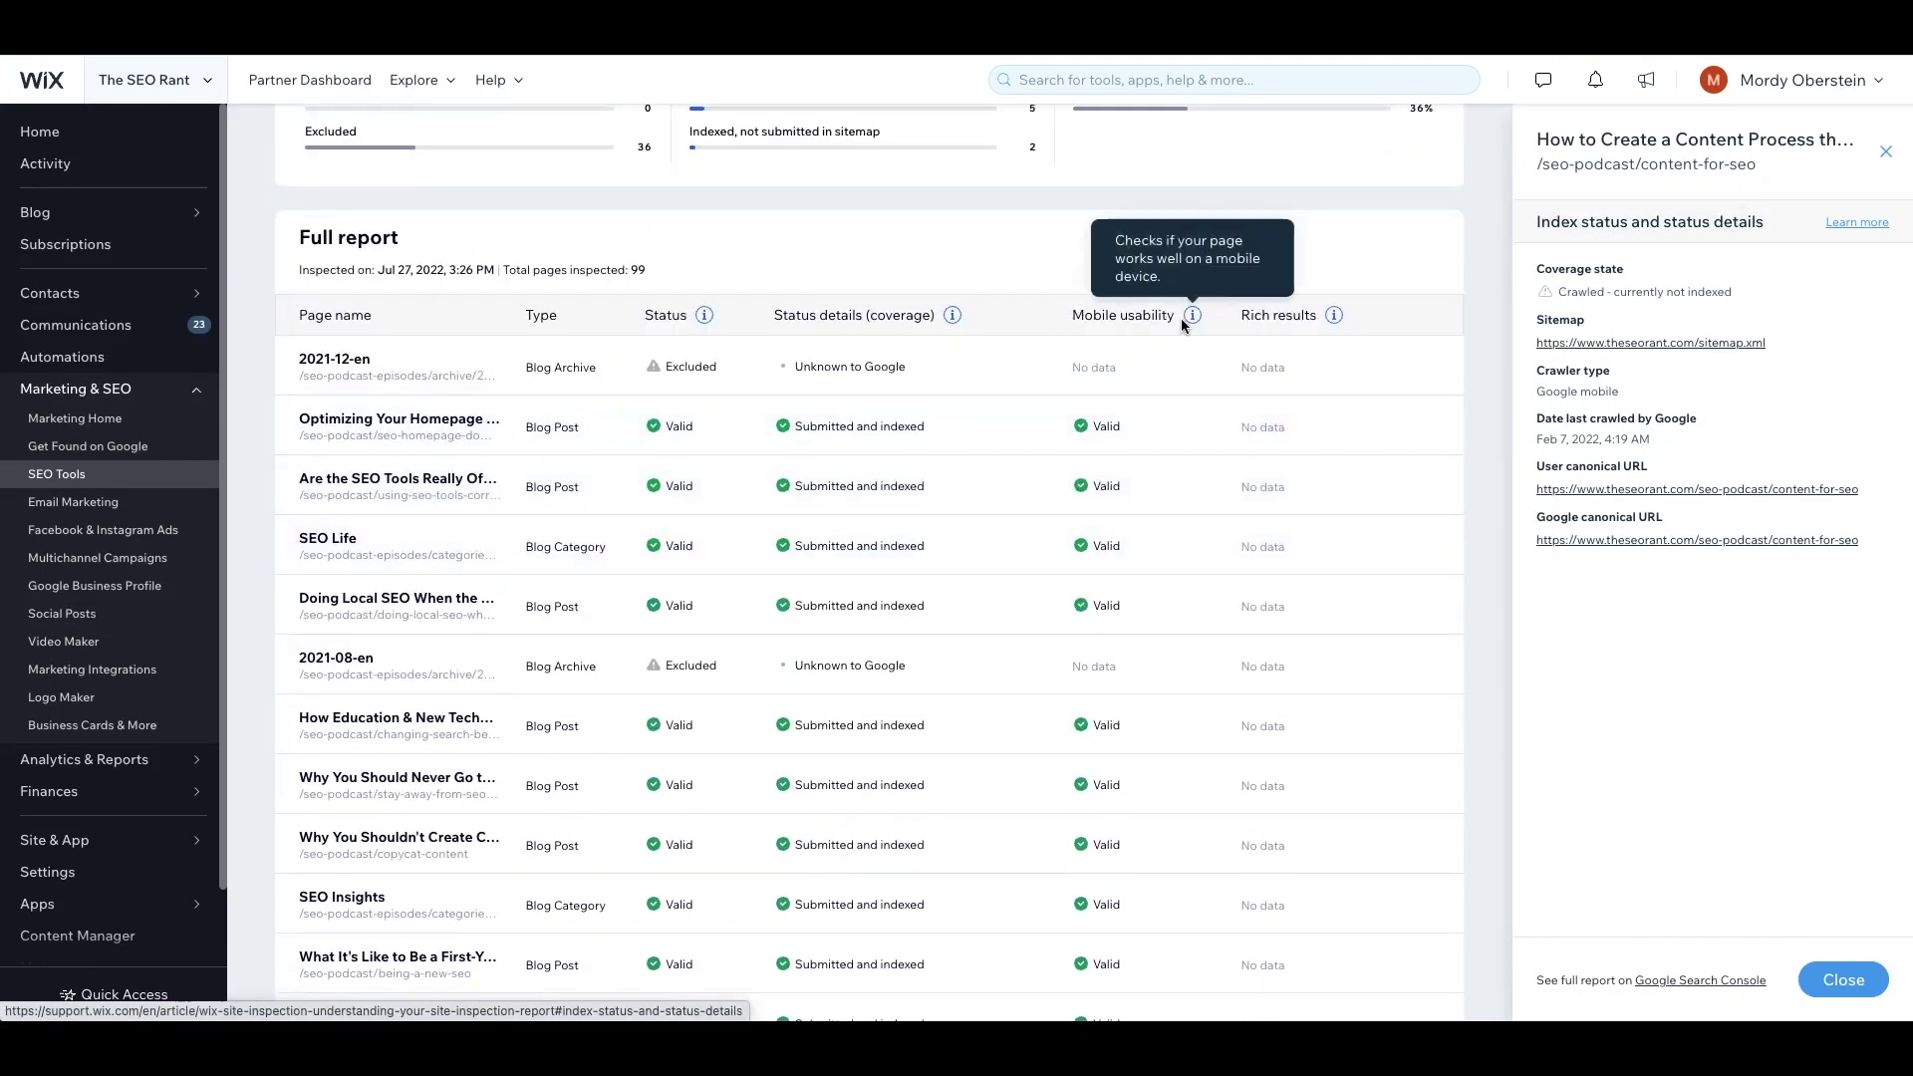
scroll(1154, 310, up, 3)
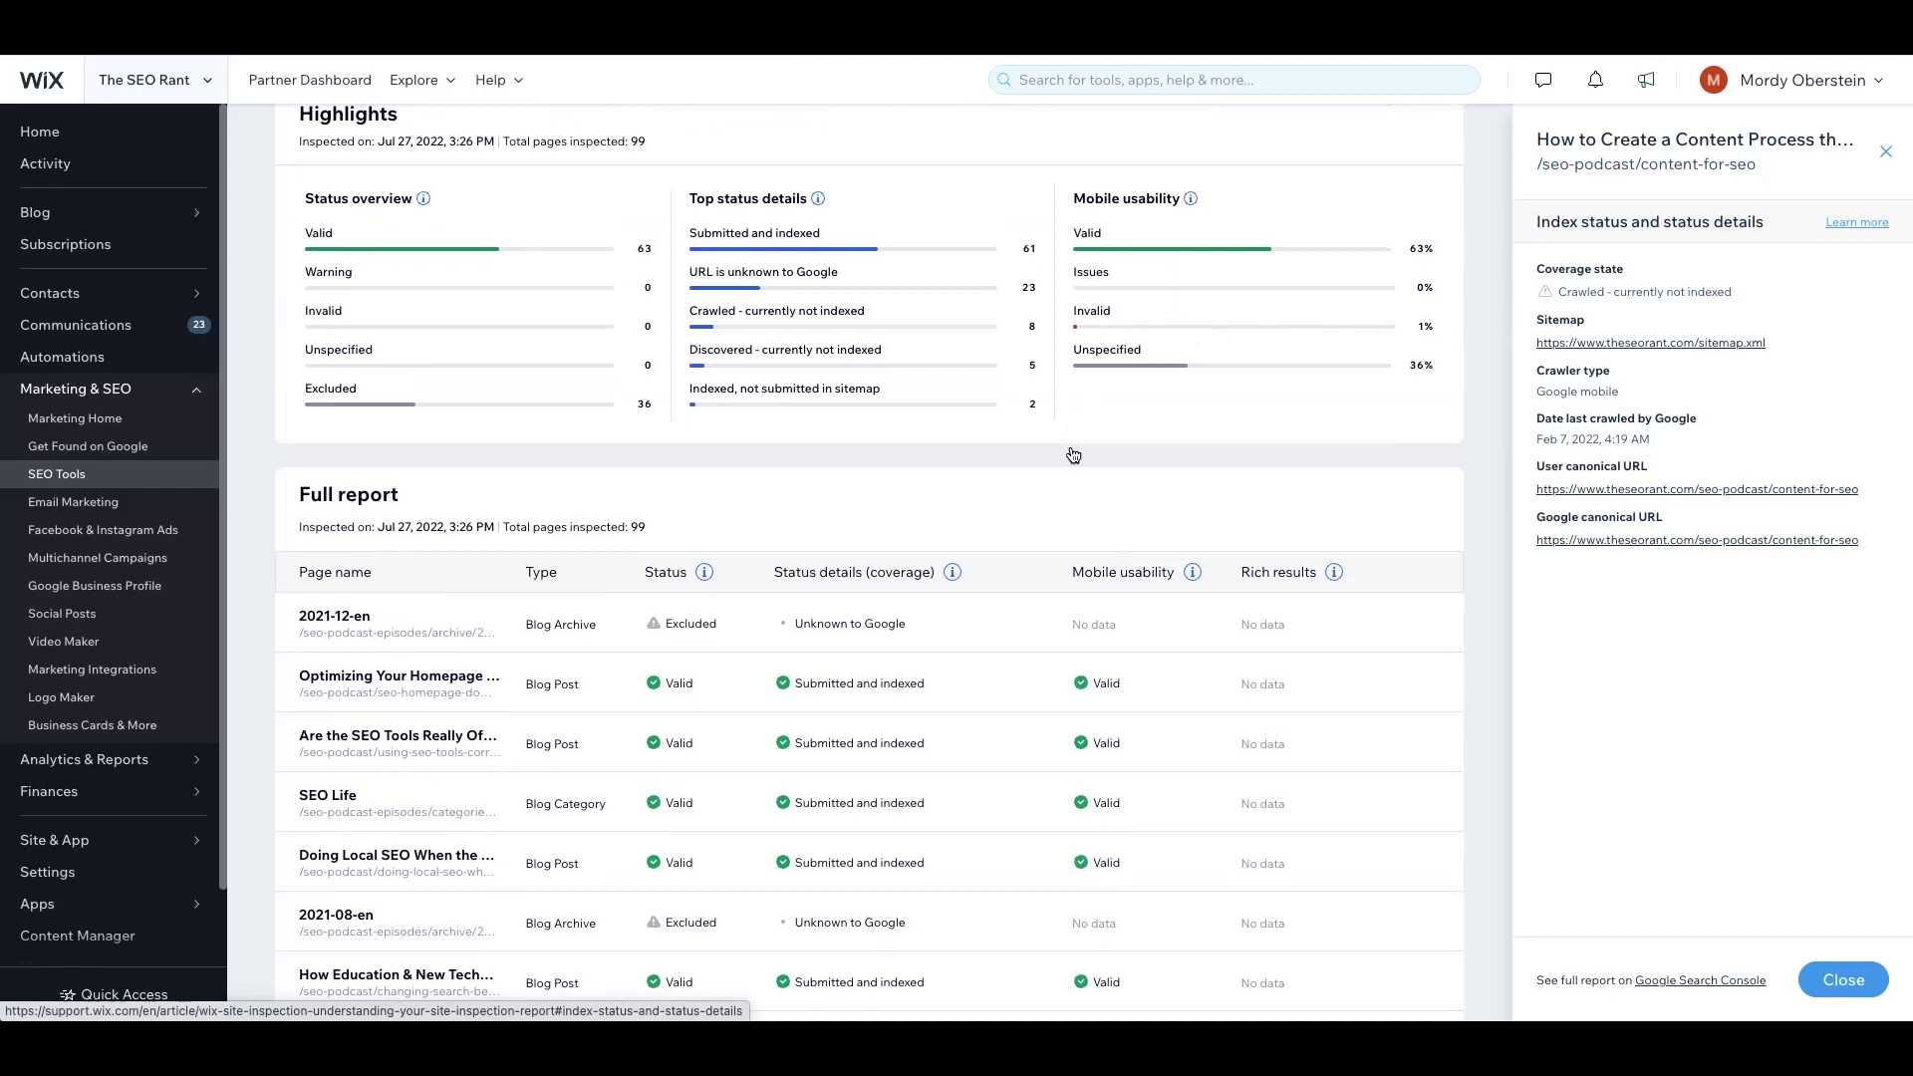
scroll(1071, 439, down, 15)
scroll(1073, 455, down, 20)
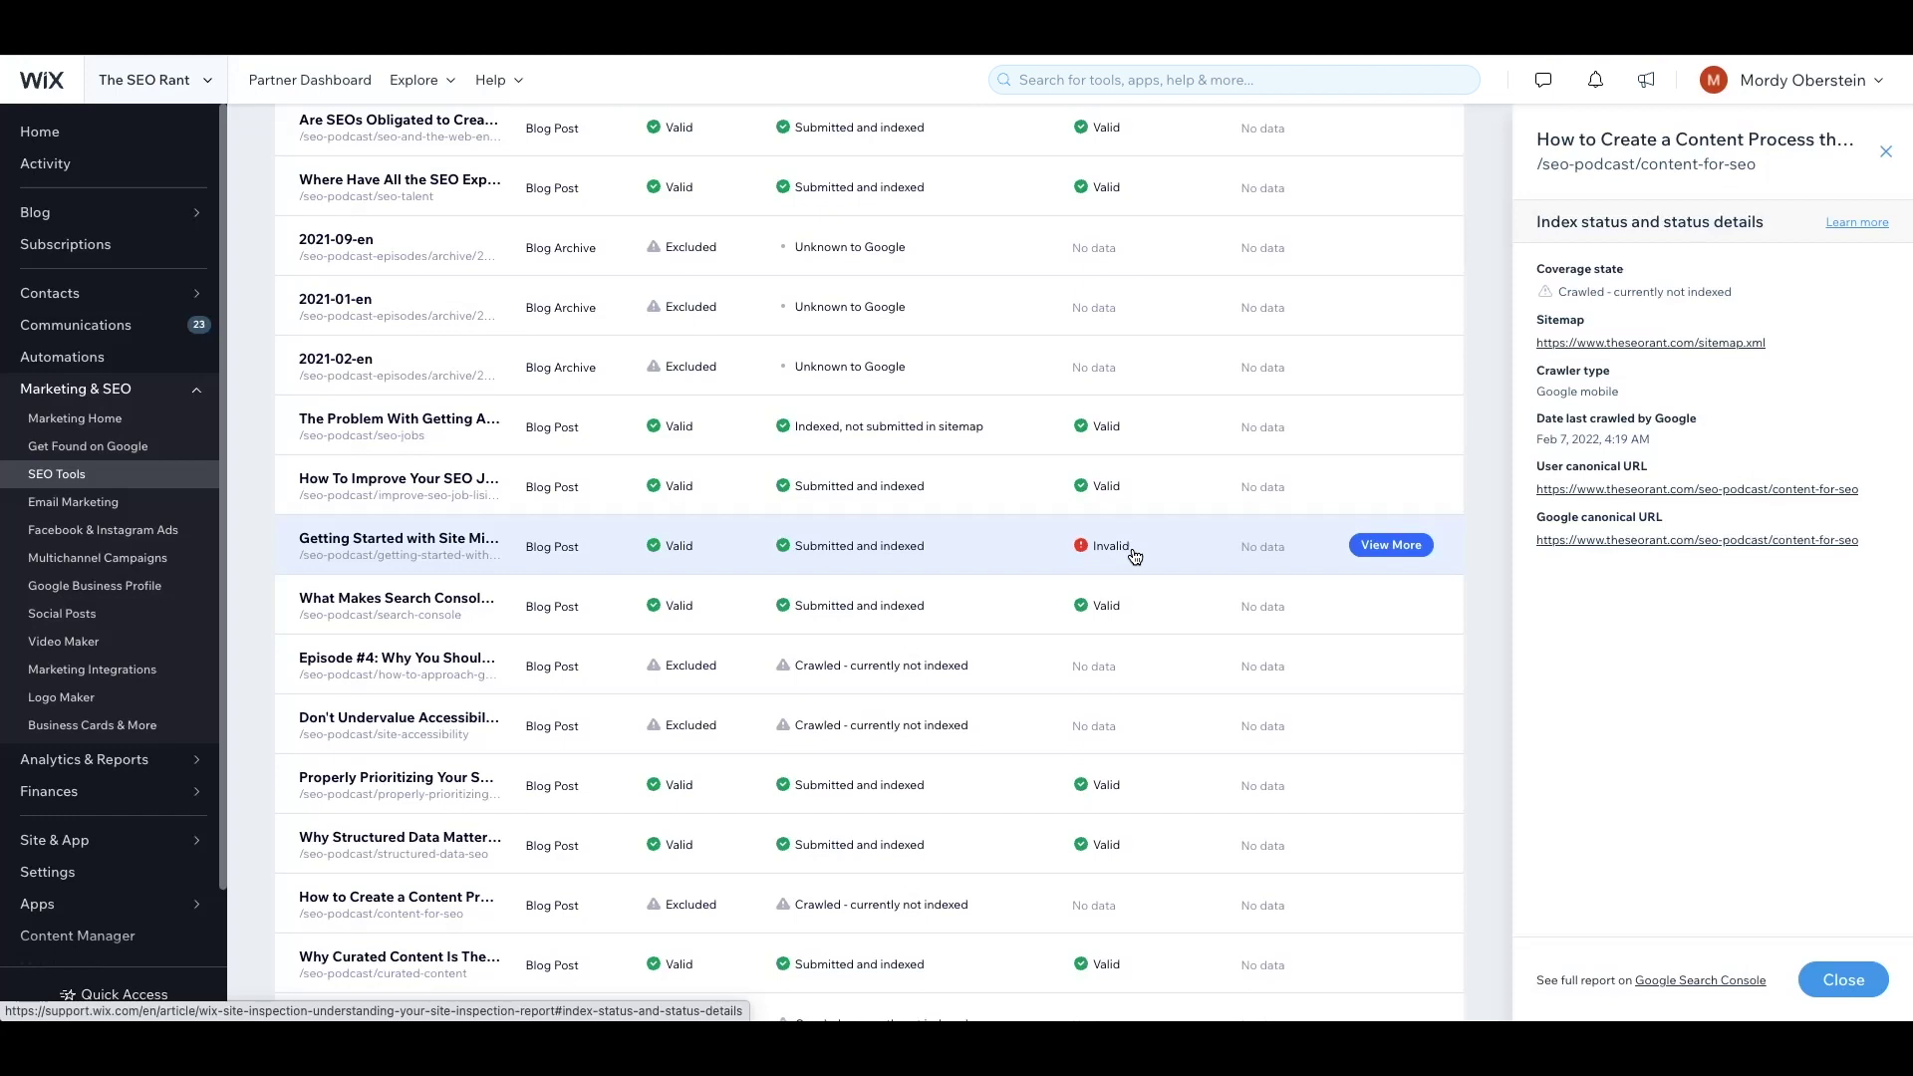
Show the Getting Started with Site Migrations details, flagging clickable elements too close together
click(1376, 554)
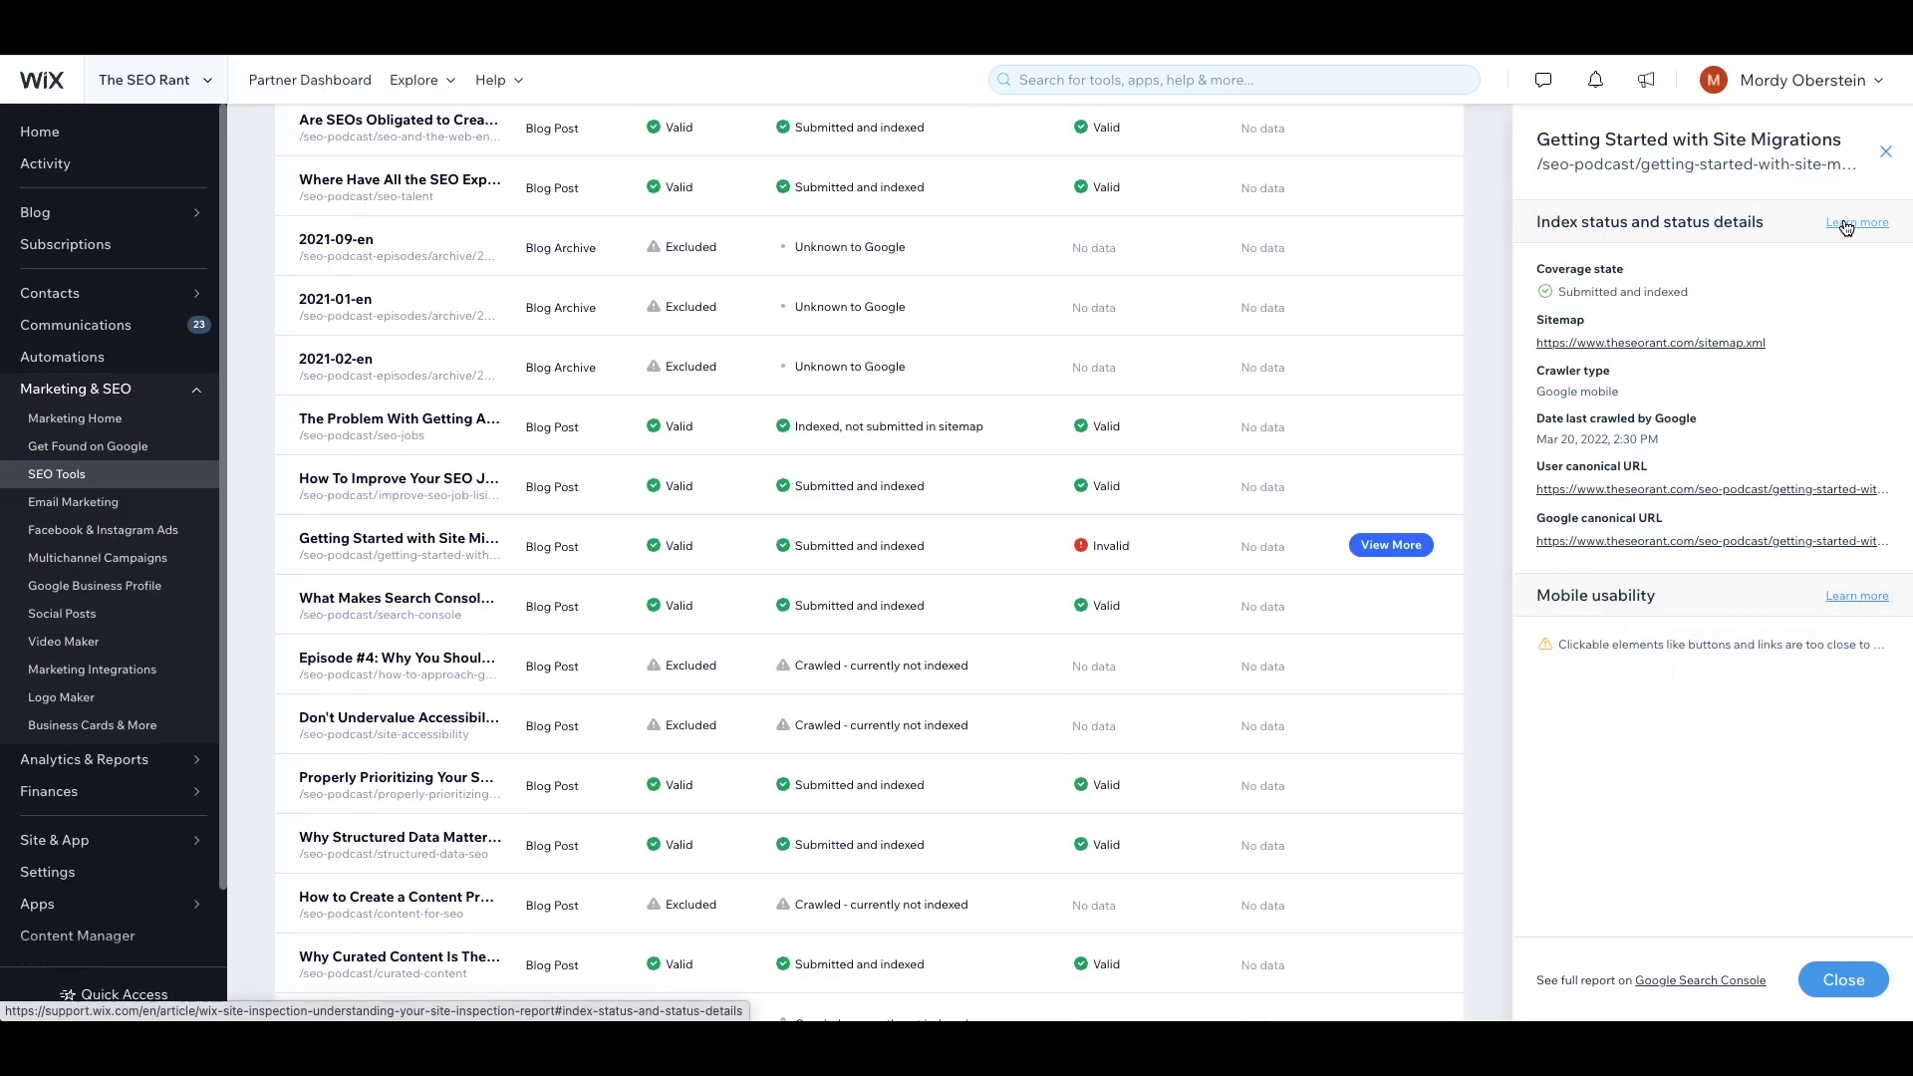
Scroll back up to the Highlights bars and the Full report header
scroll(1372, 470, up, 10)
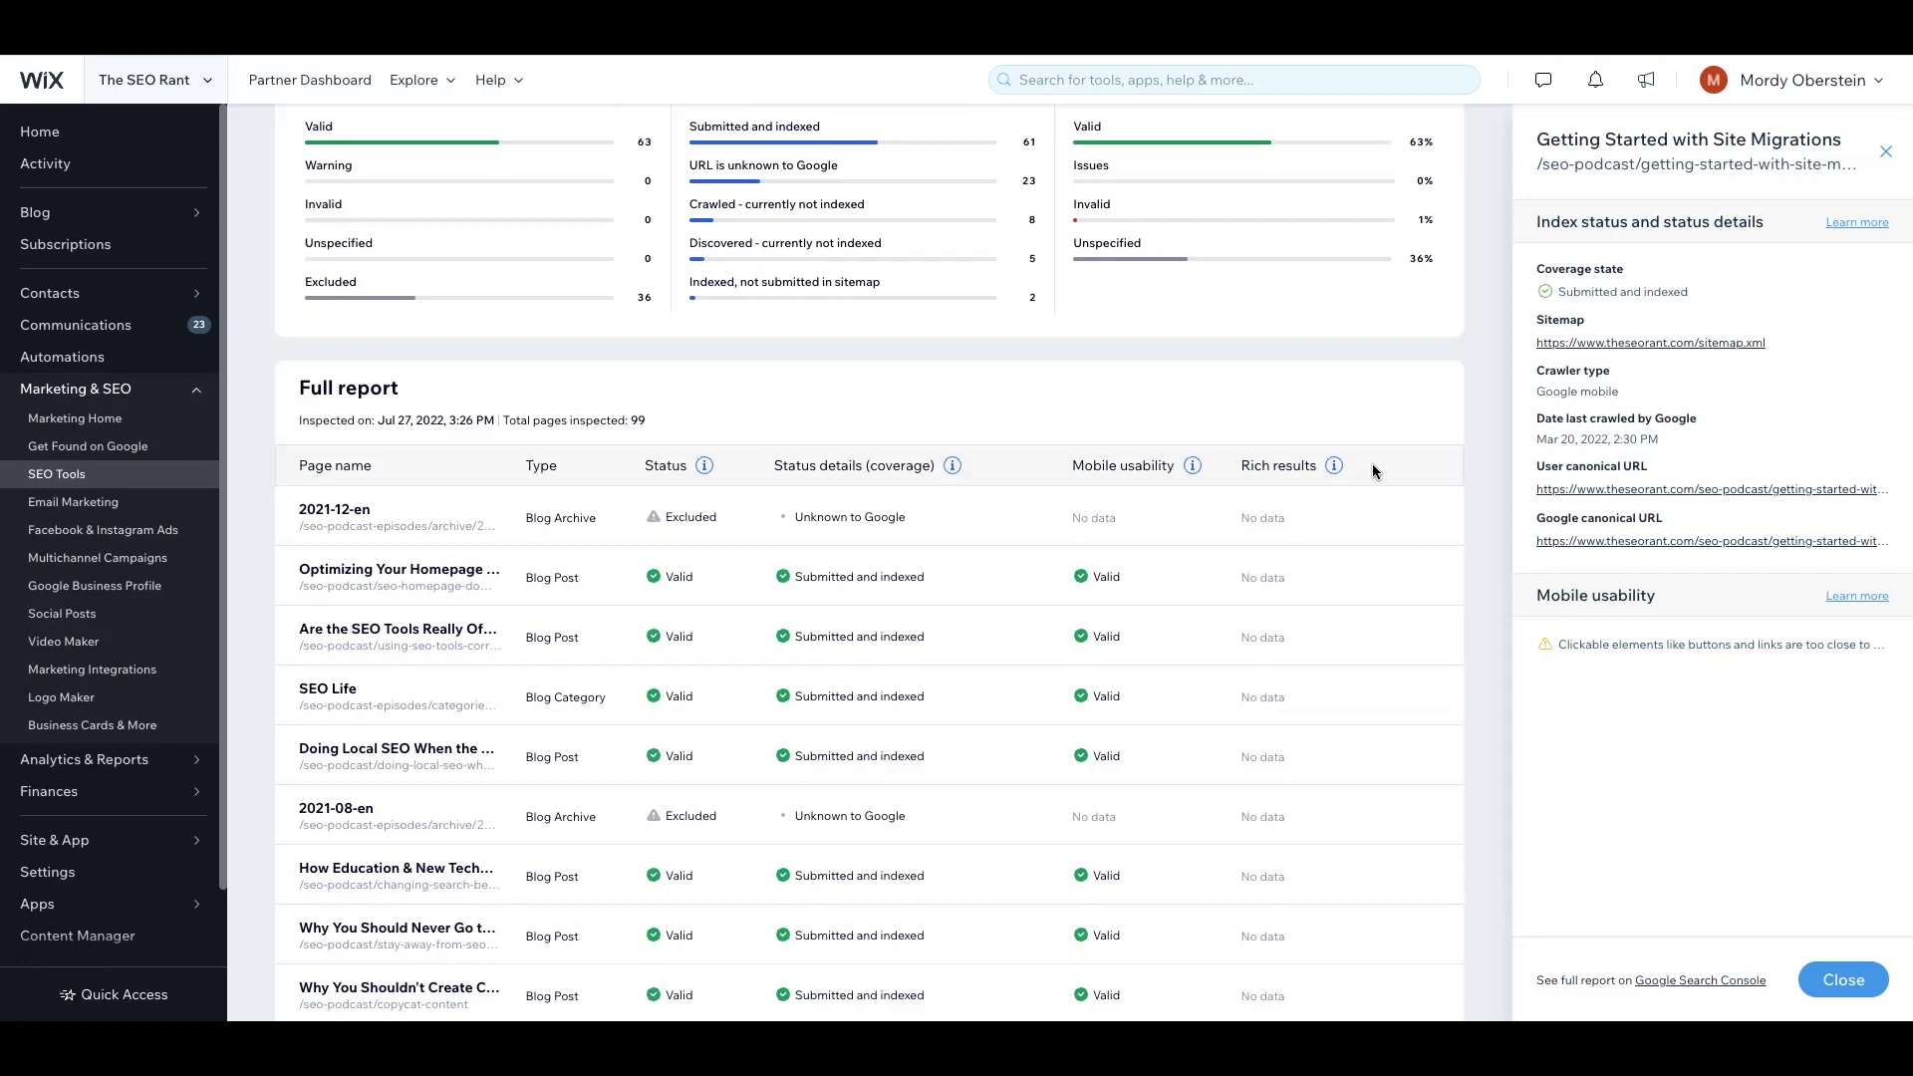
mouse_move(1275, 590)
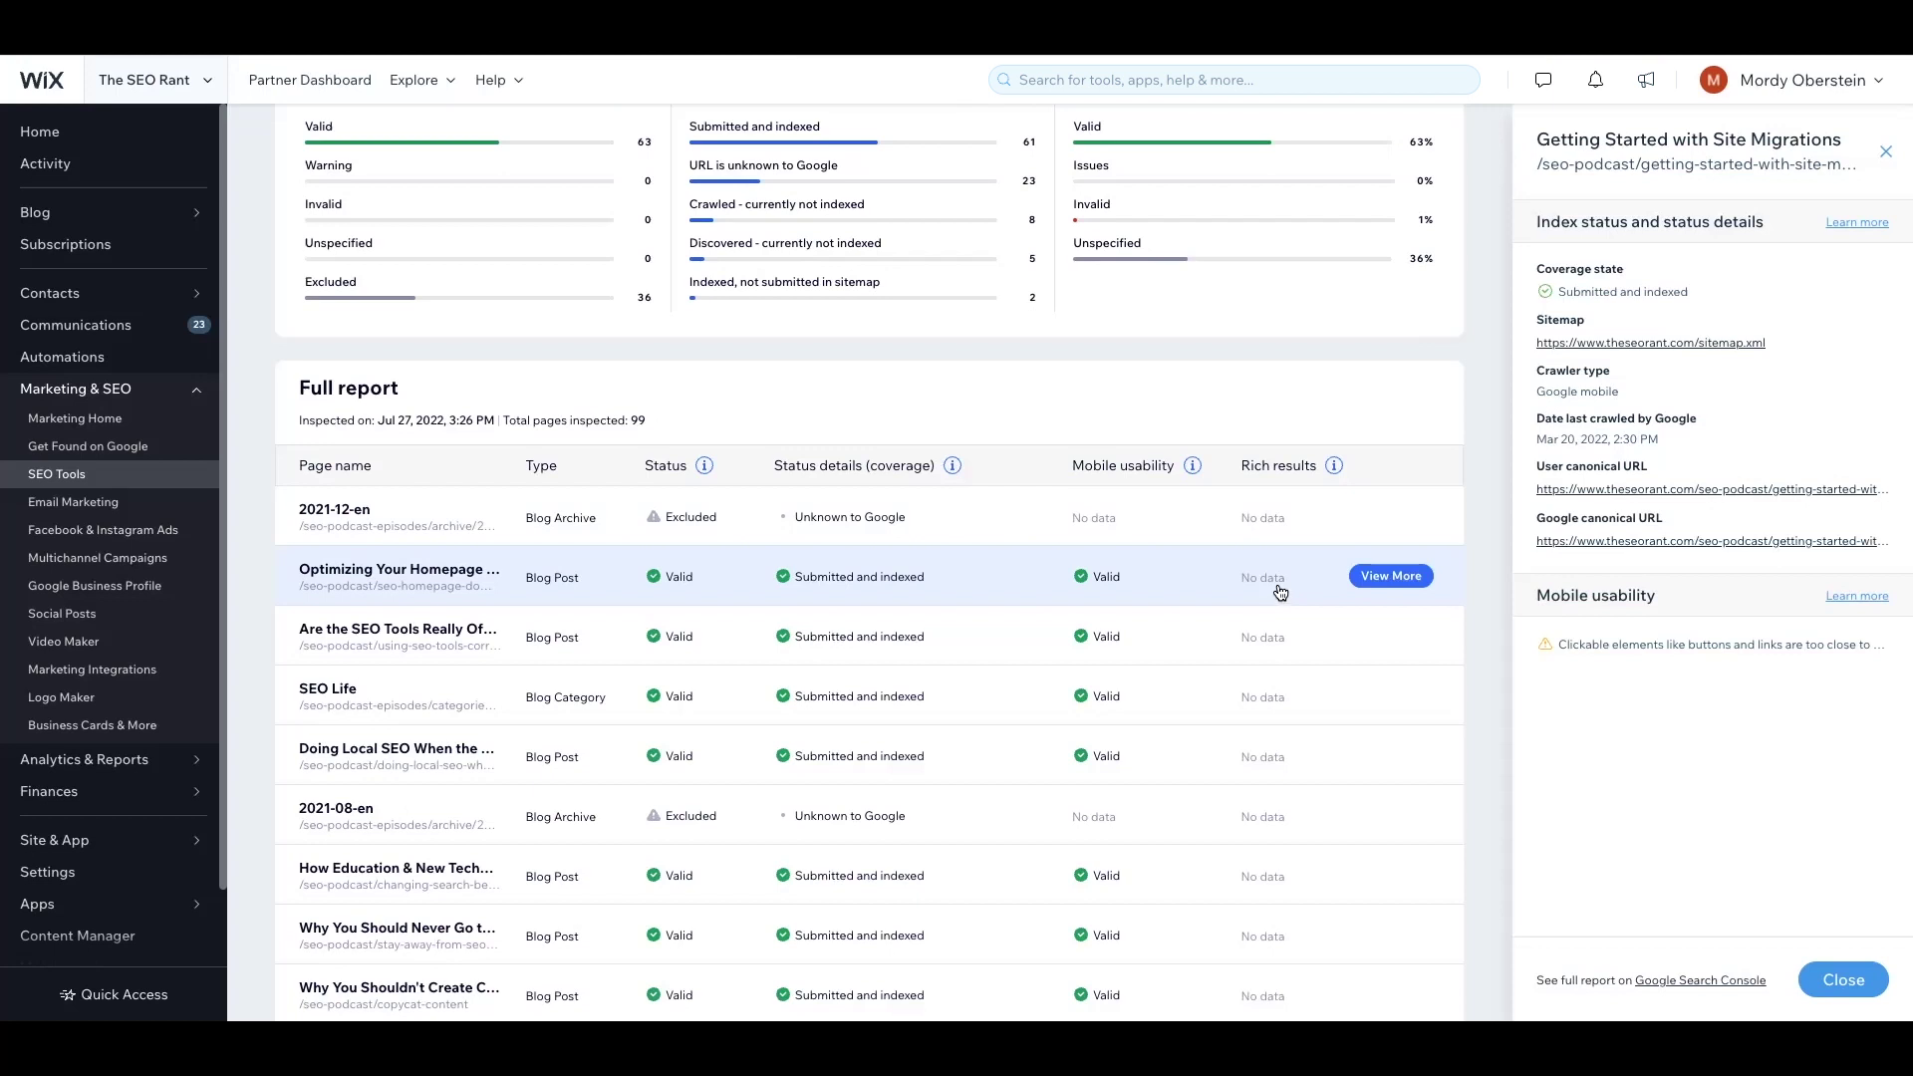
Scroll down the Full report and view details for the About the Podcast row
scroll(1280, 601, down, 5)
scroll(1279, 605, down, 6)
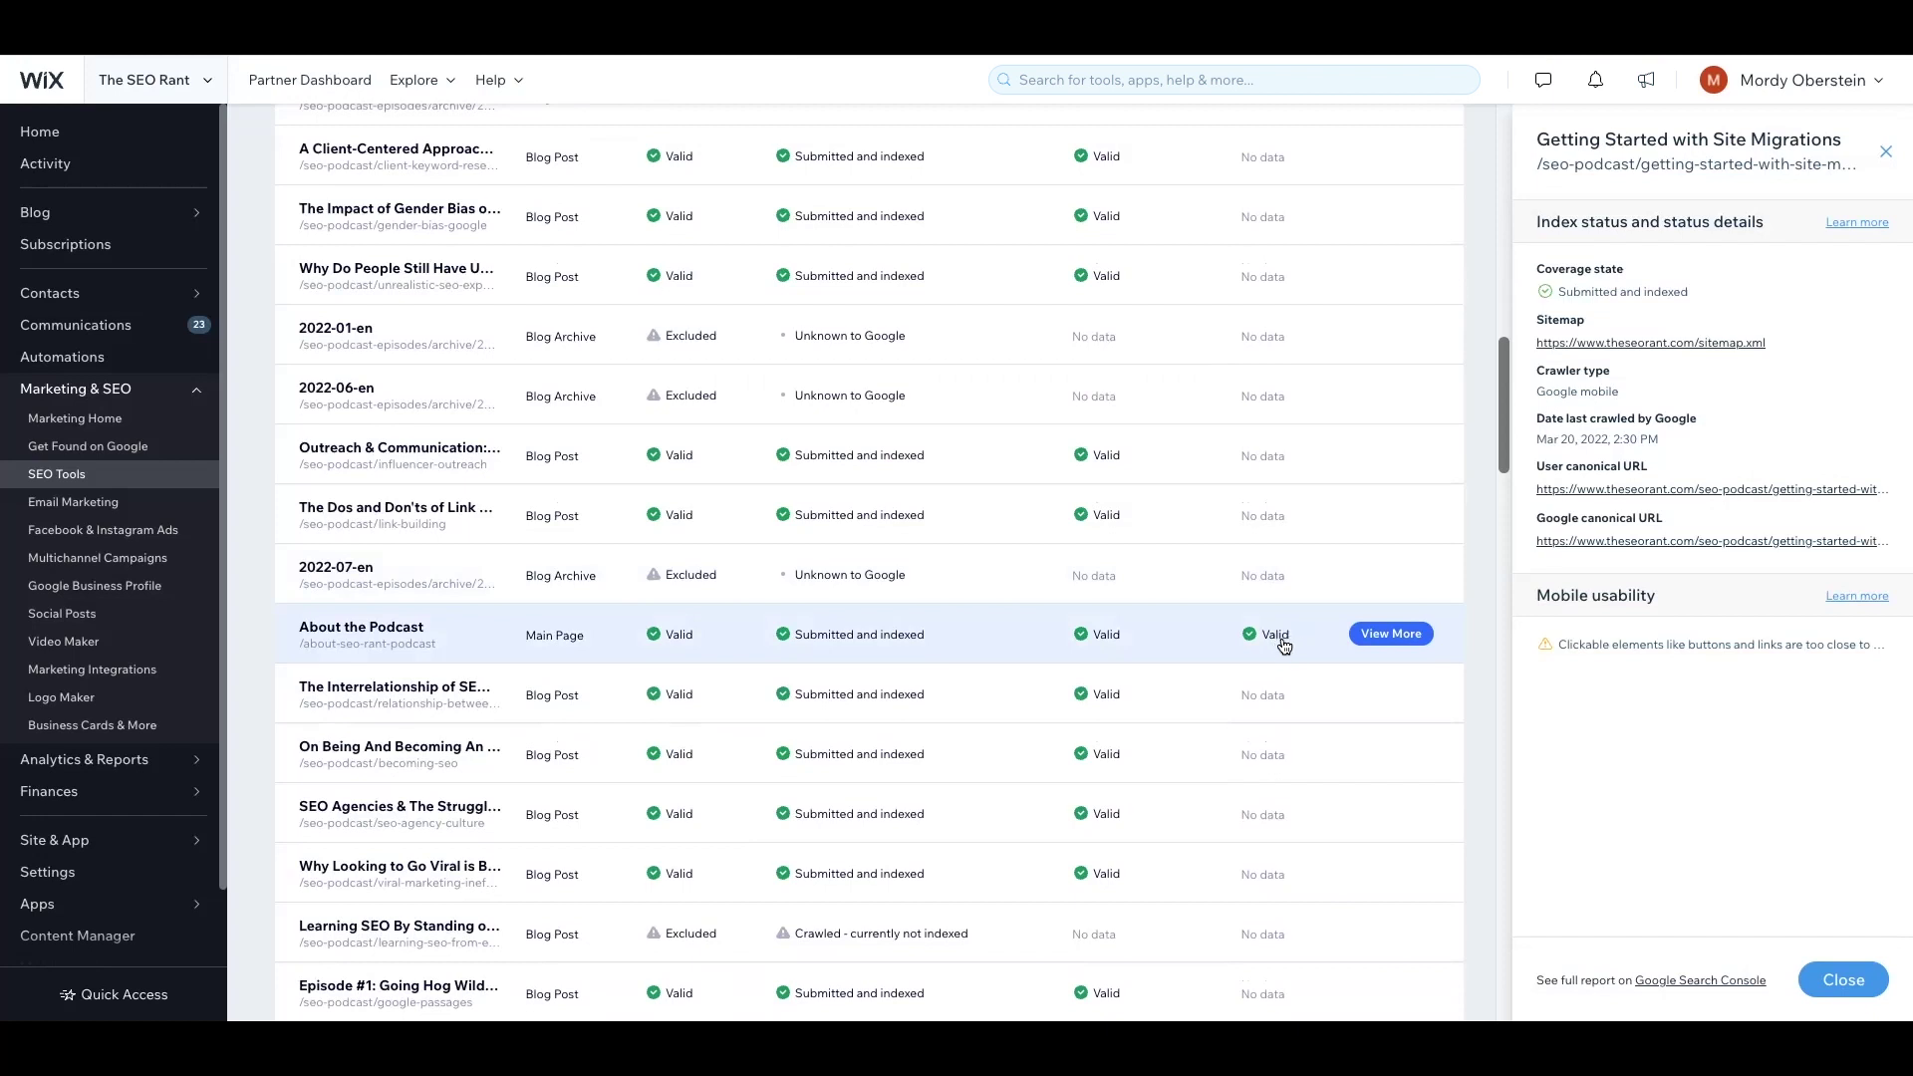
click(1369, 641)
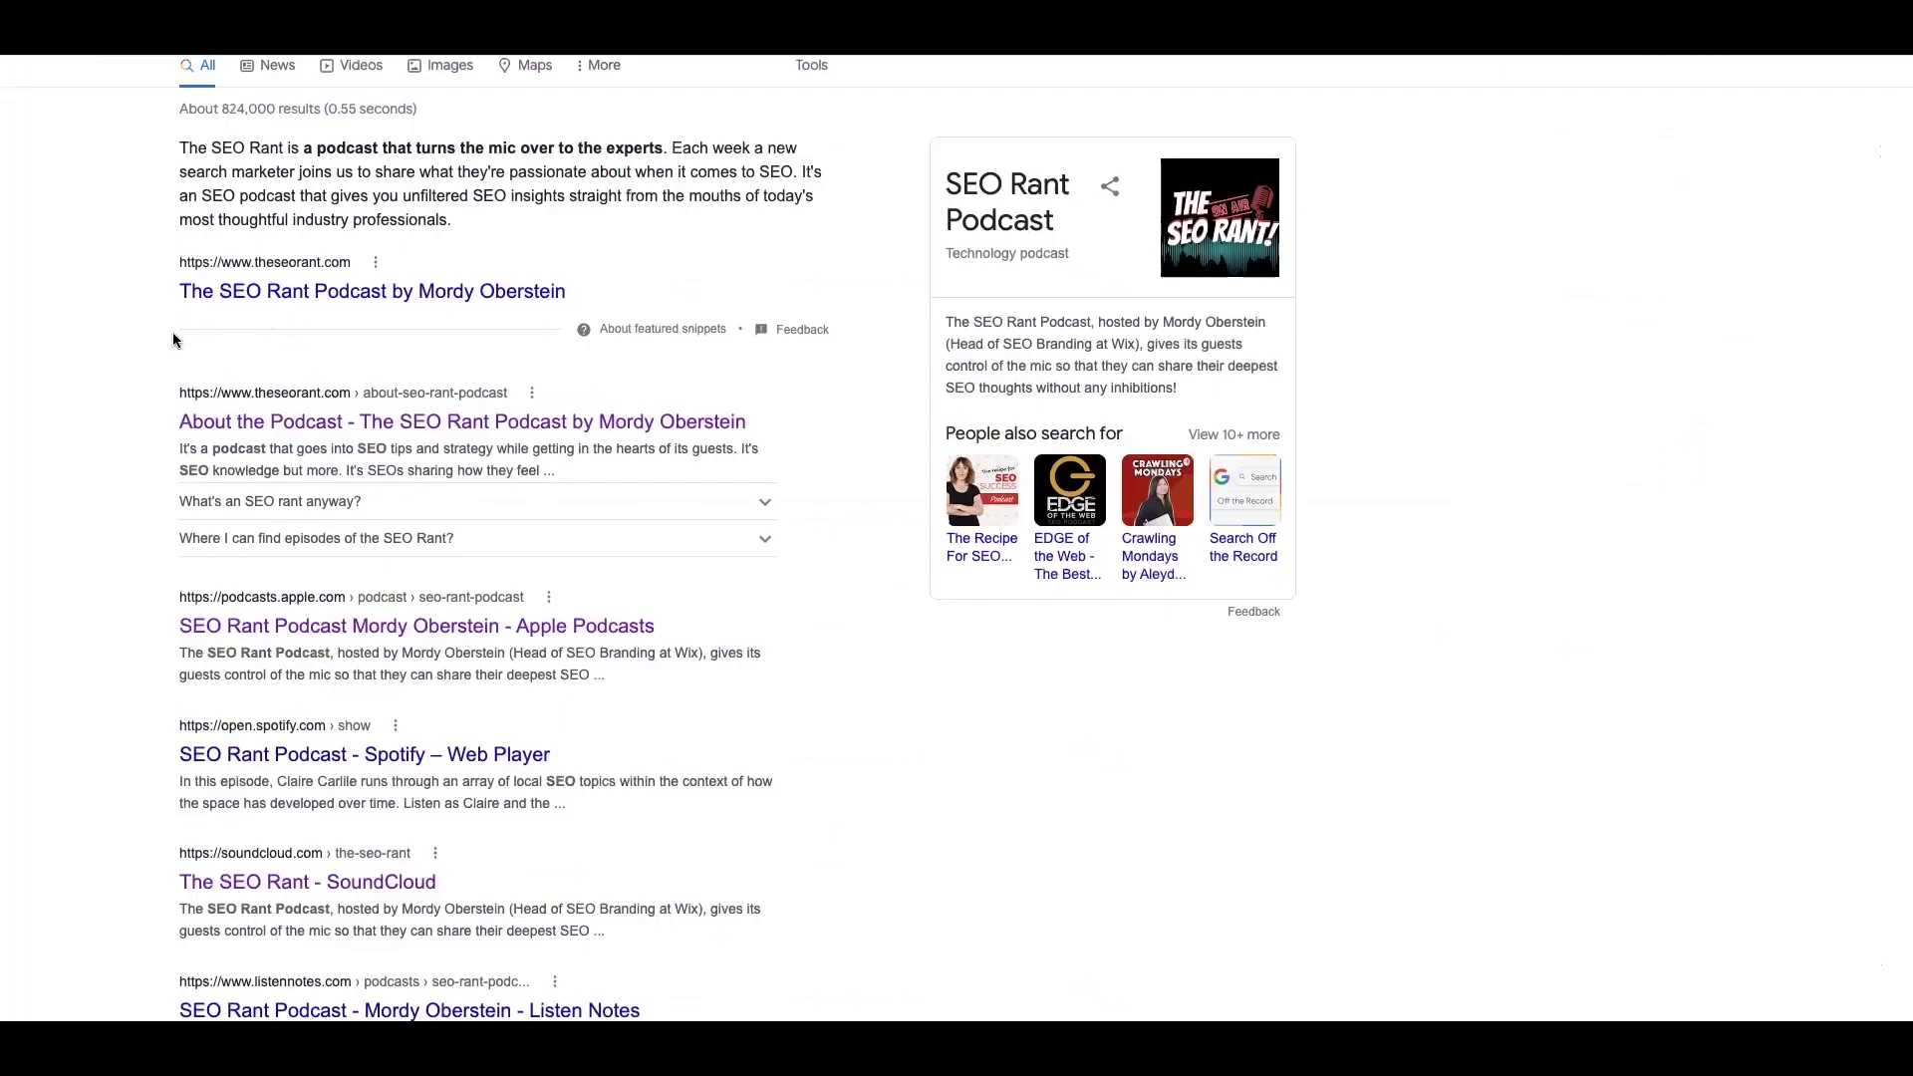
Expand the FAQ answers 'What's an SEO rant anyway?' and 'Where I can find episodes of the SEO Rant?'
scroll(171, 331, down, 2)
scroll(176, 362, down, 1)
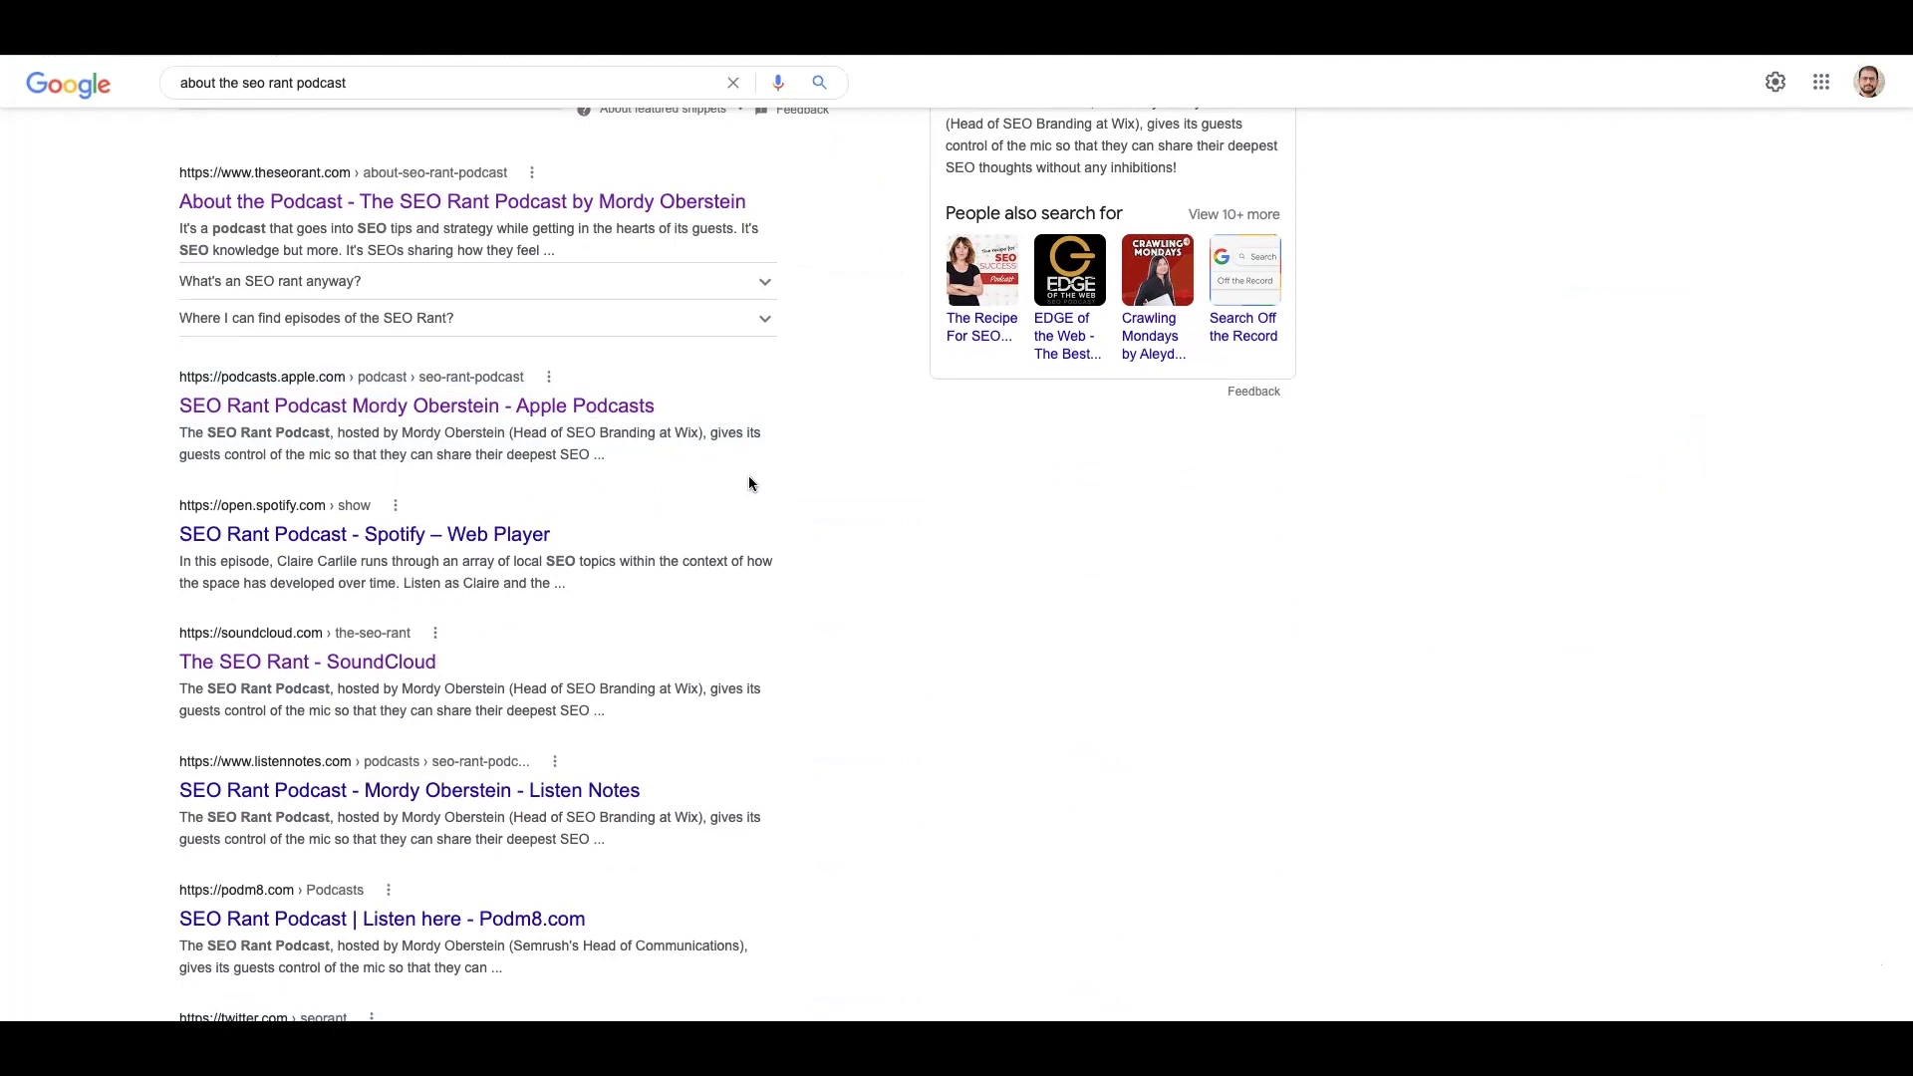
drag(642, 469, 159, 378)
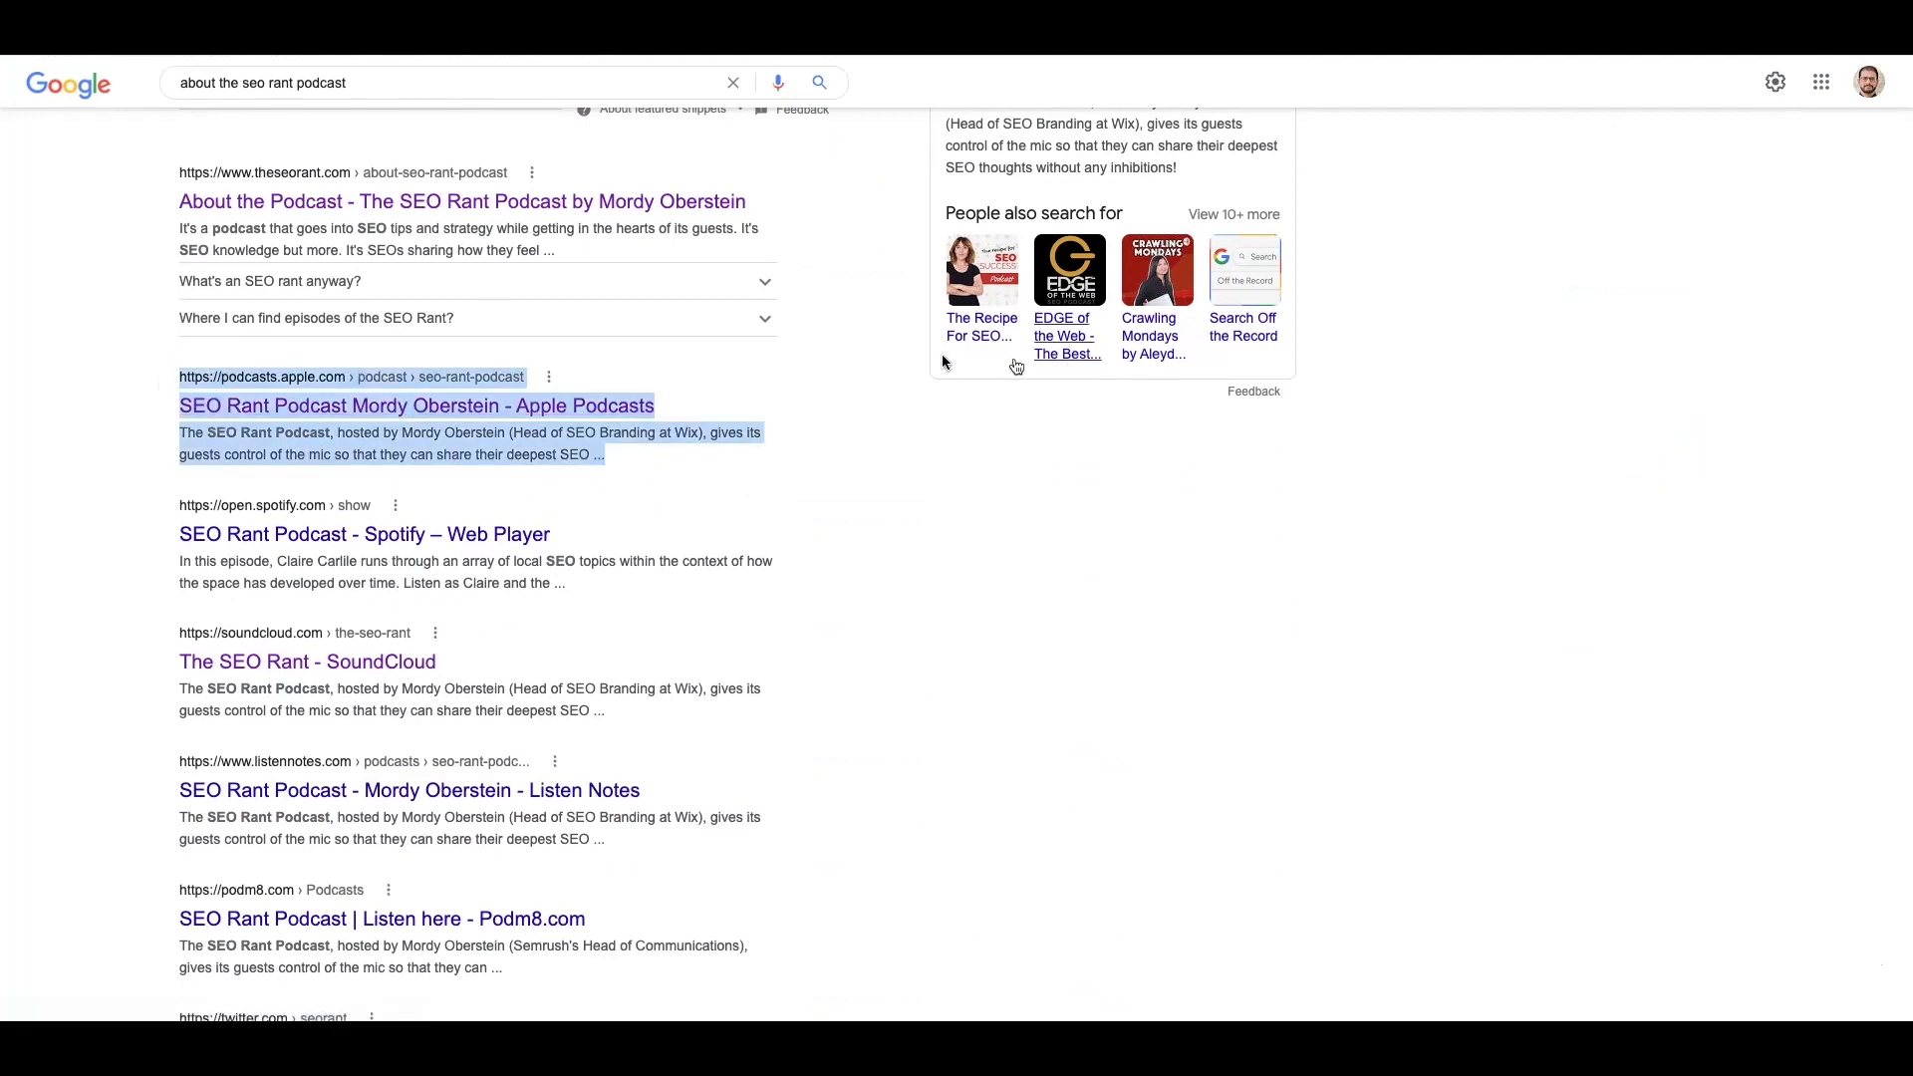
click(763, 220)
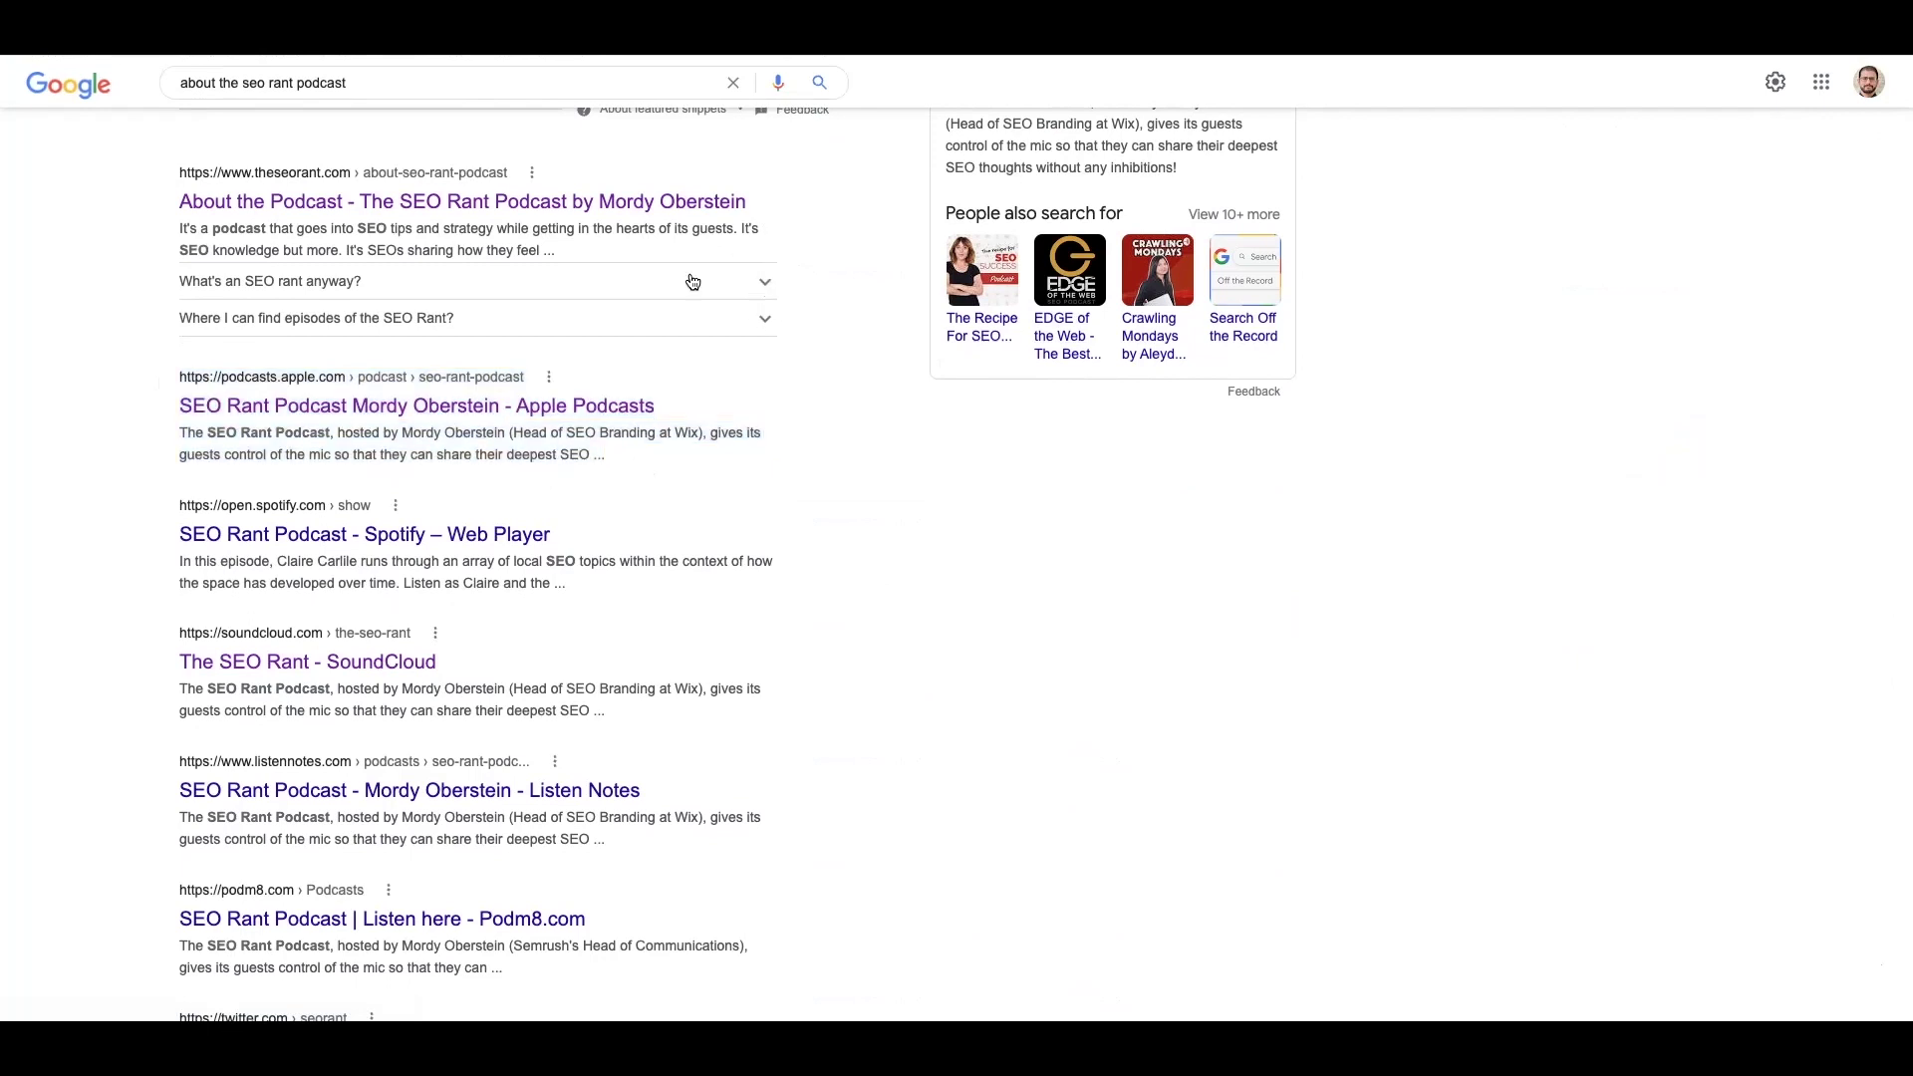
click(764, 283)
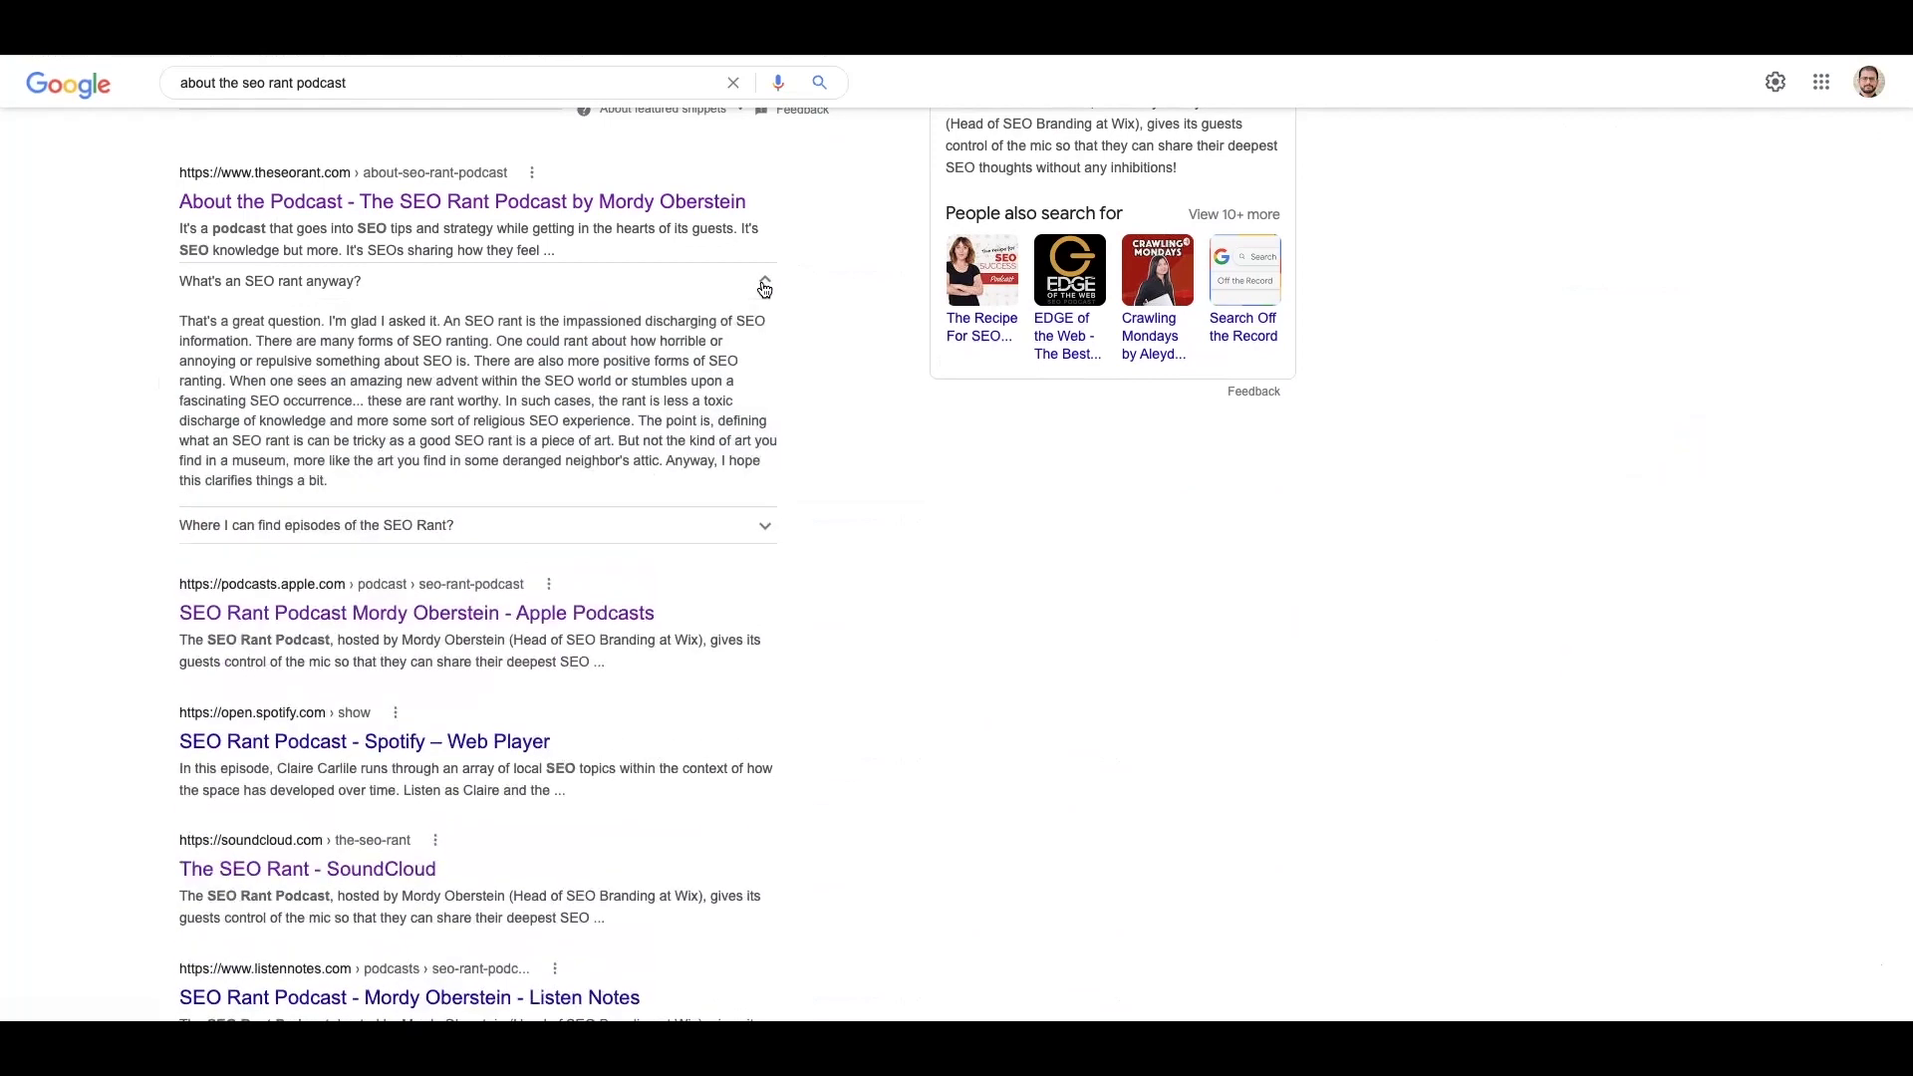
click(747, 526)
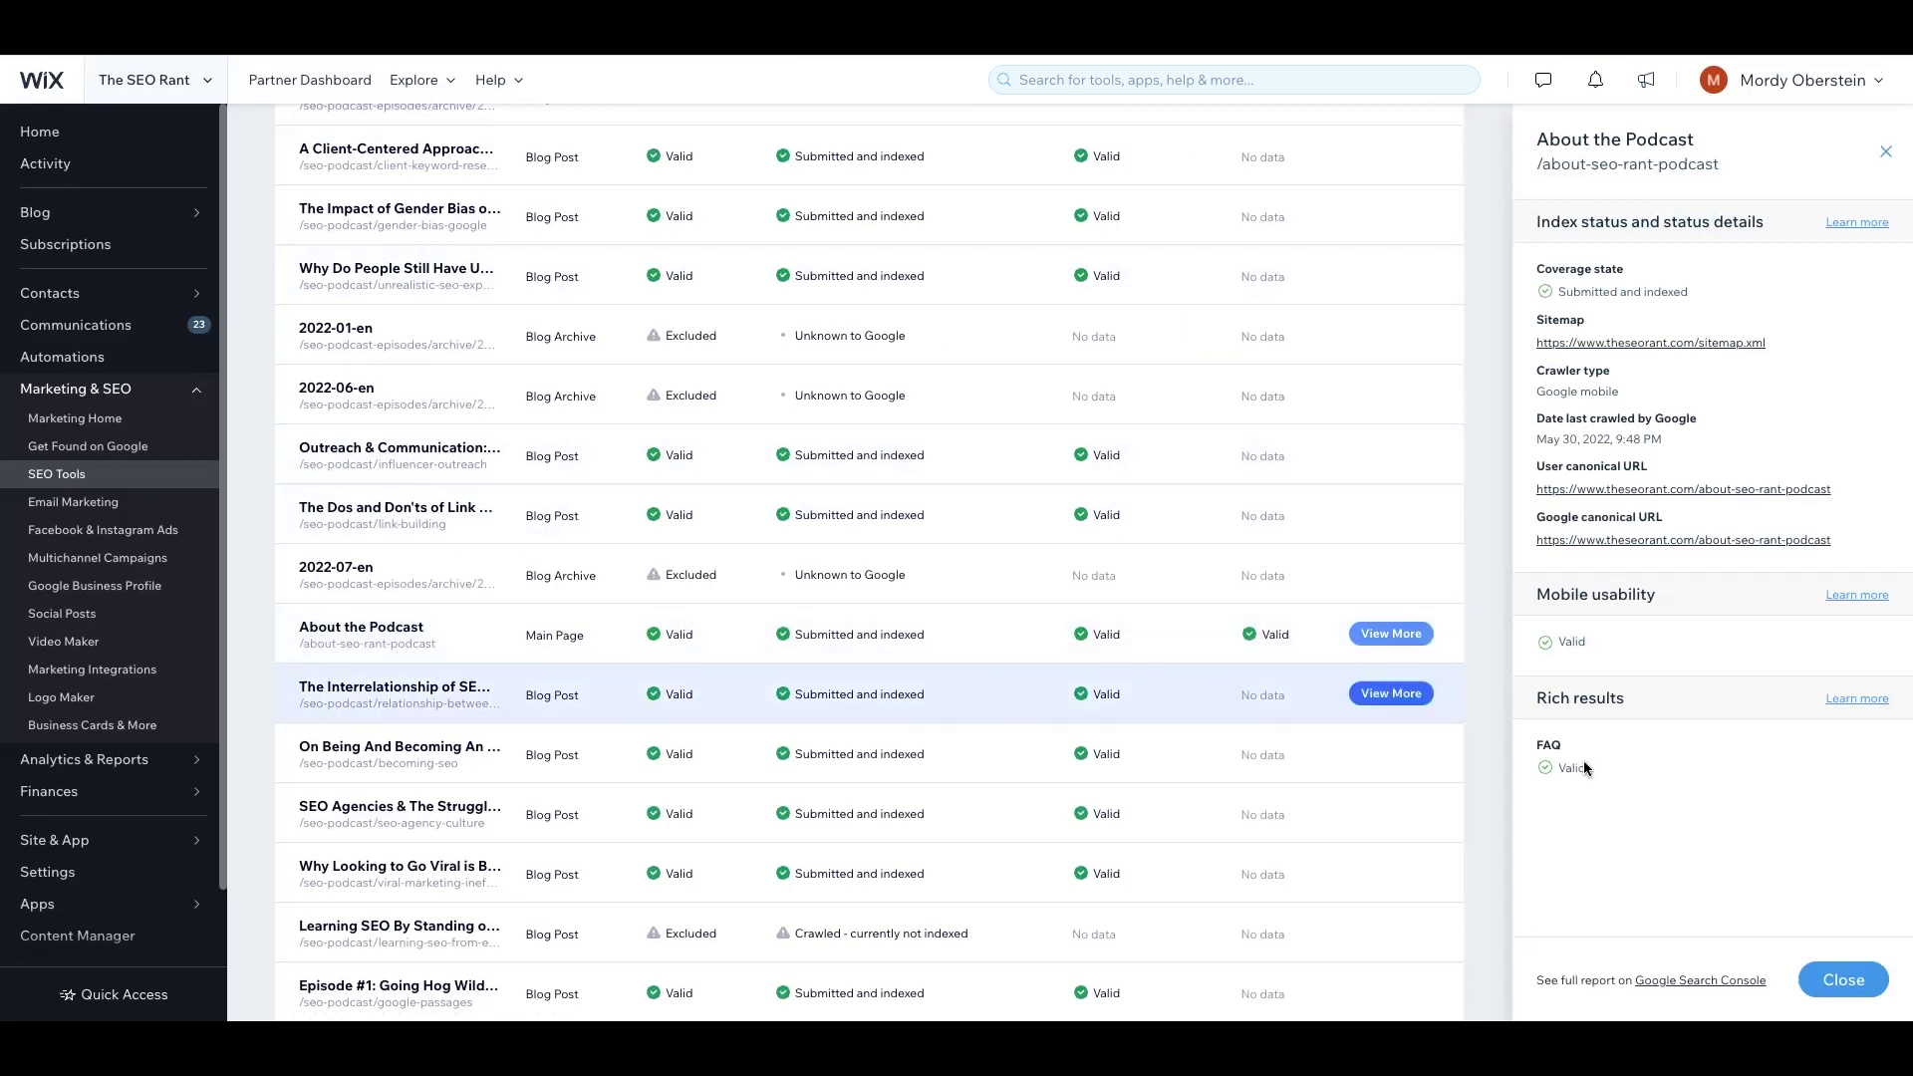
drag(1598, 763, 1537, 745)
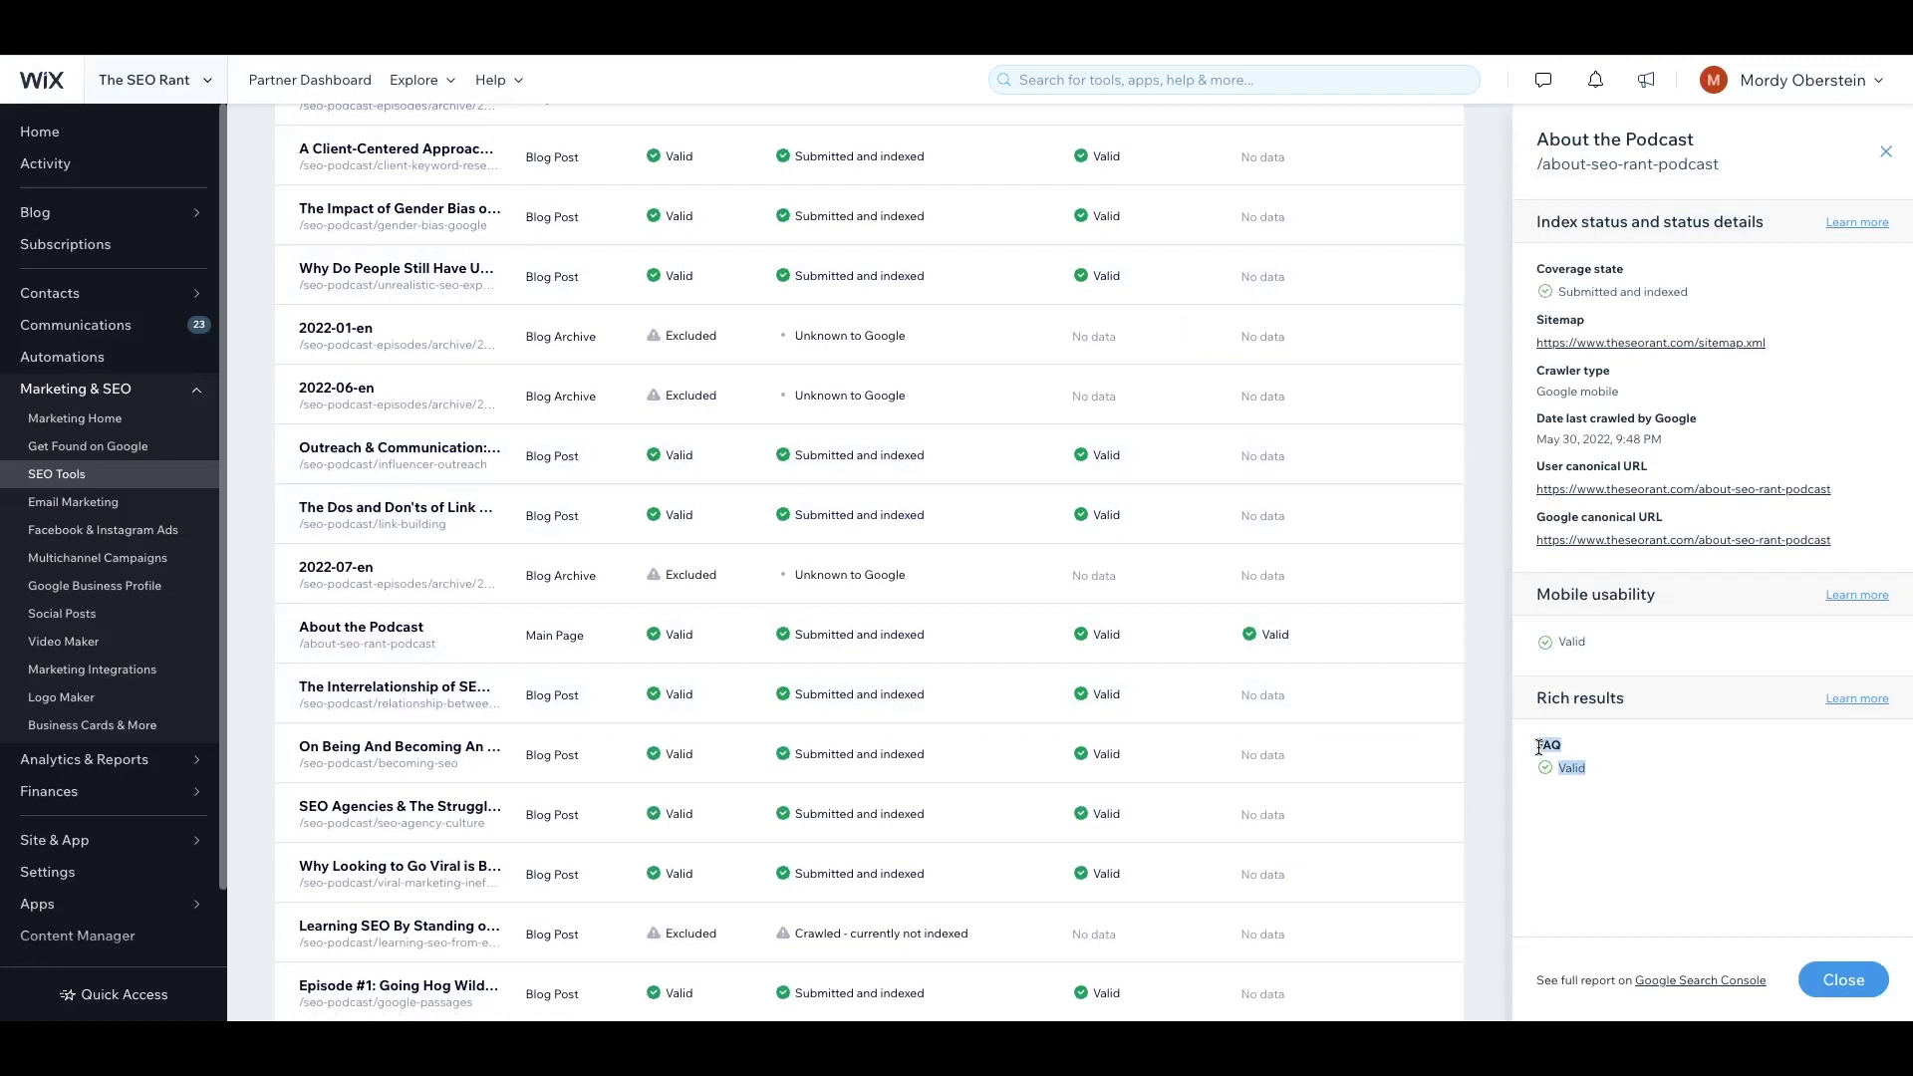
click(1538, 746)
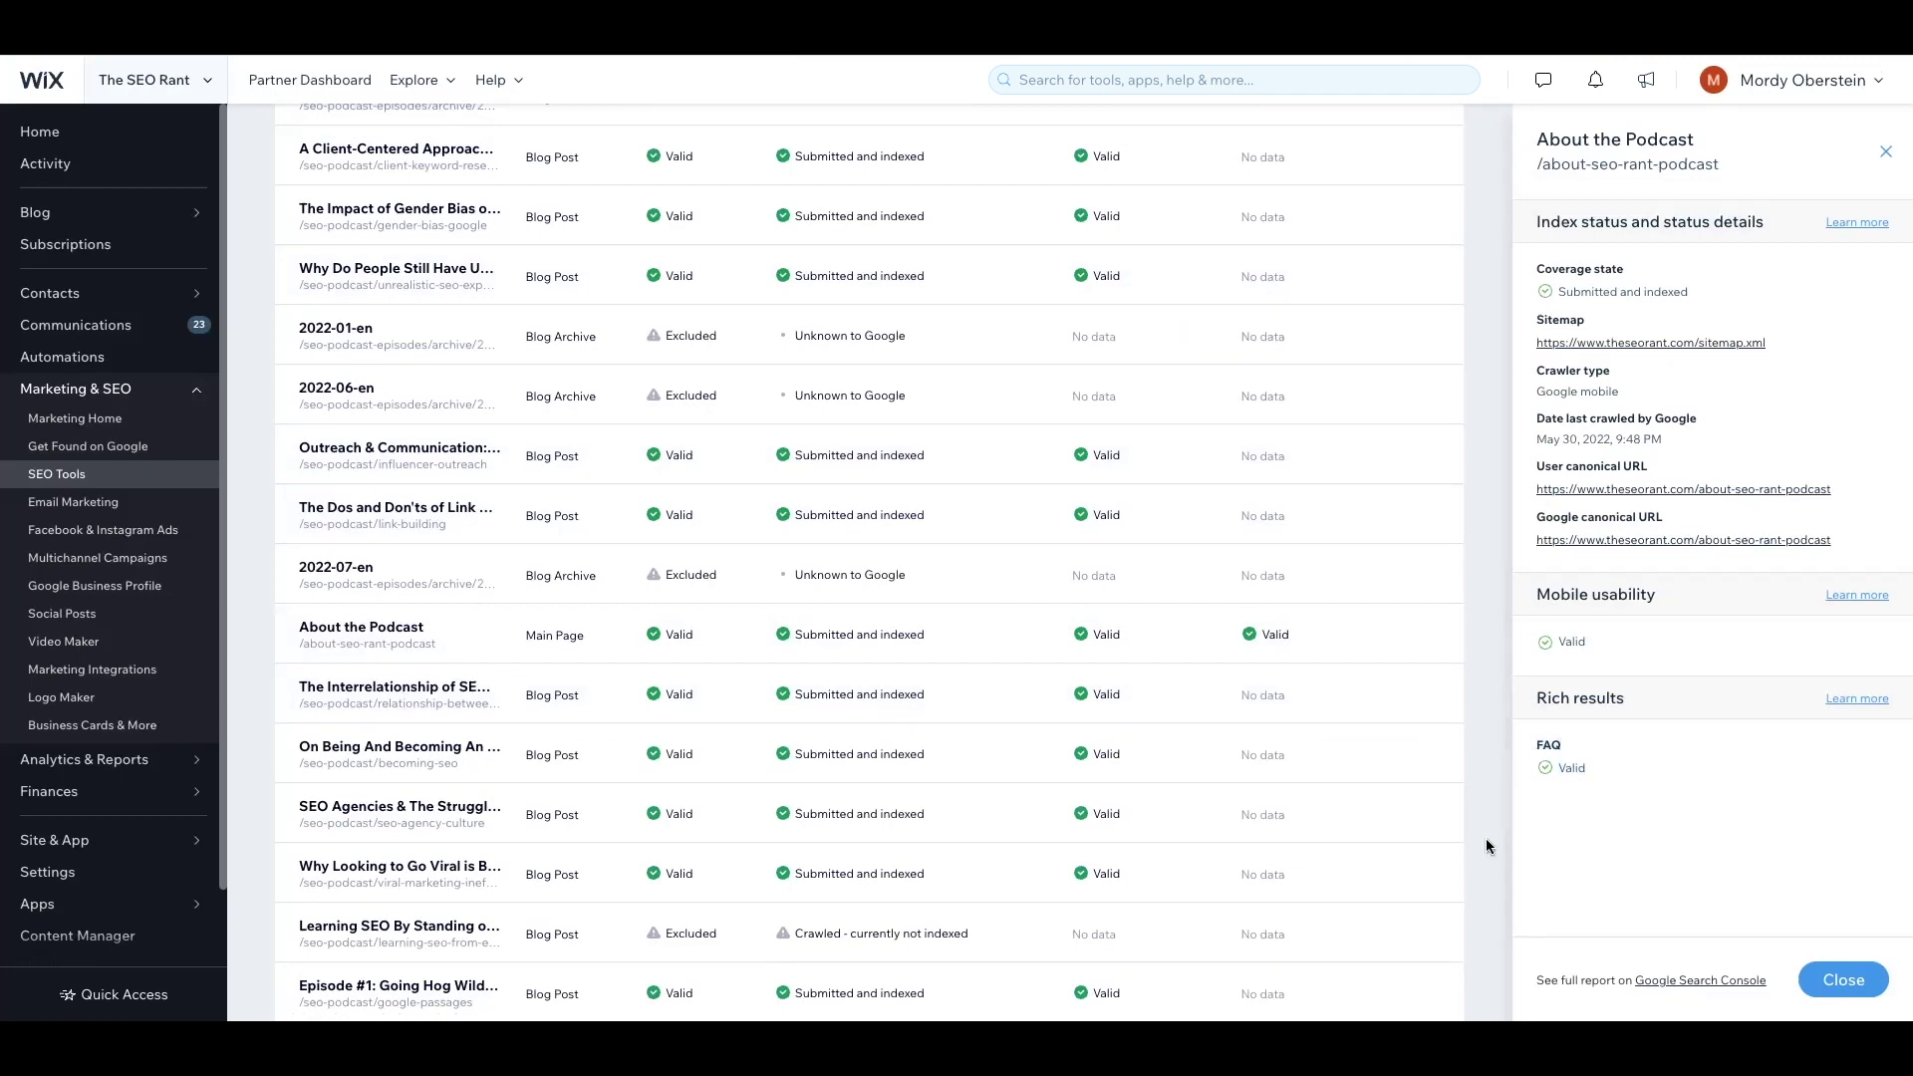
Inspect the page in Google Search Console and view its FAQ report with 1 valid item
click(1669, 982)
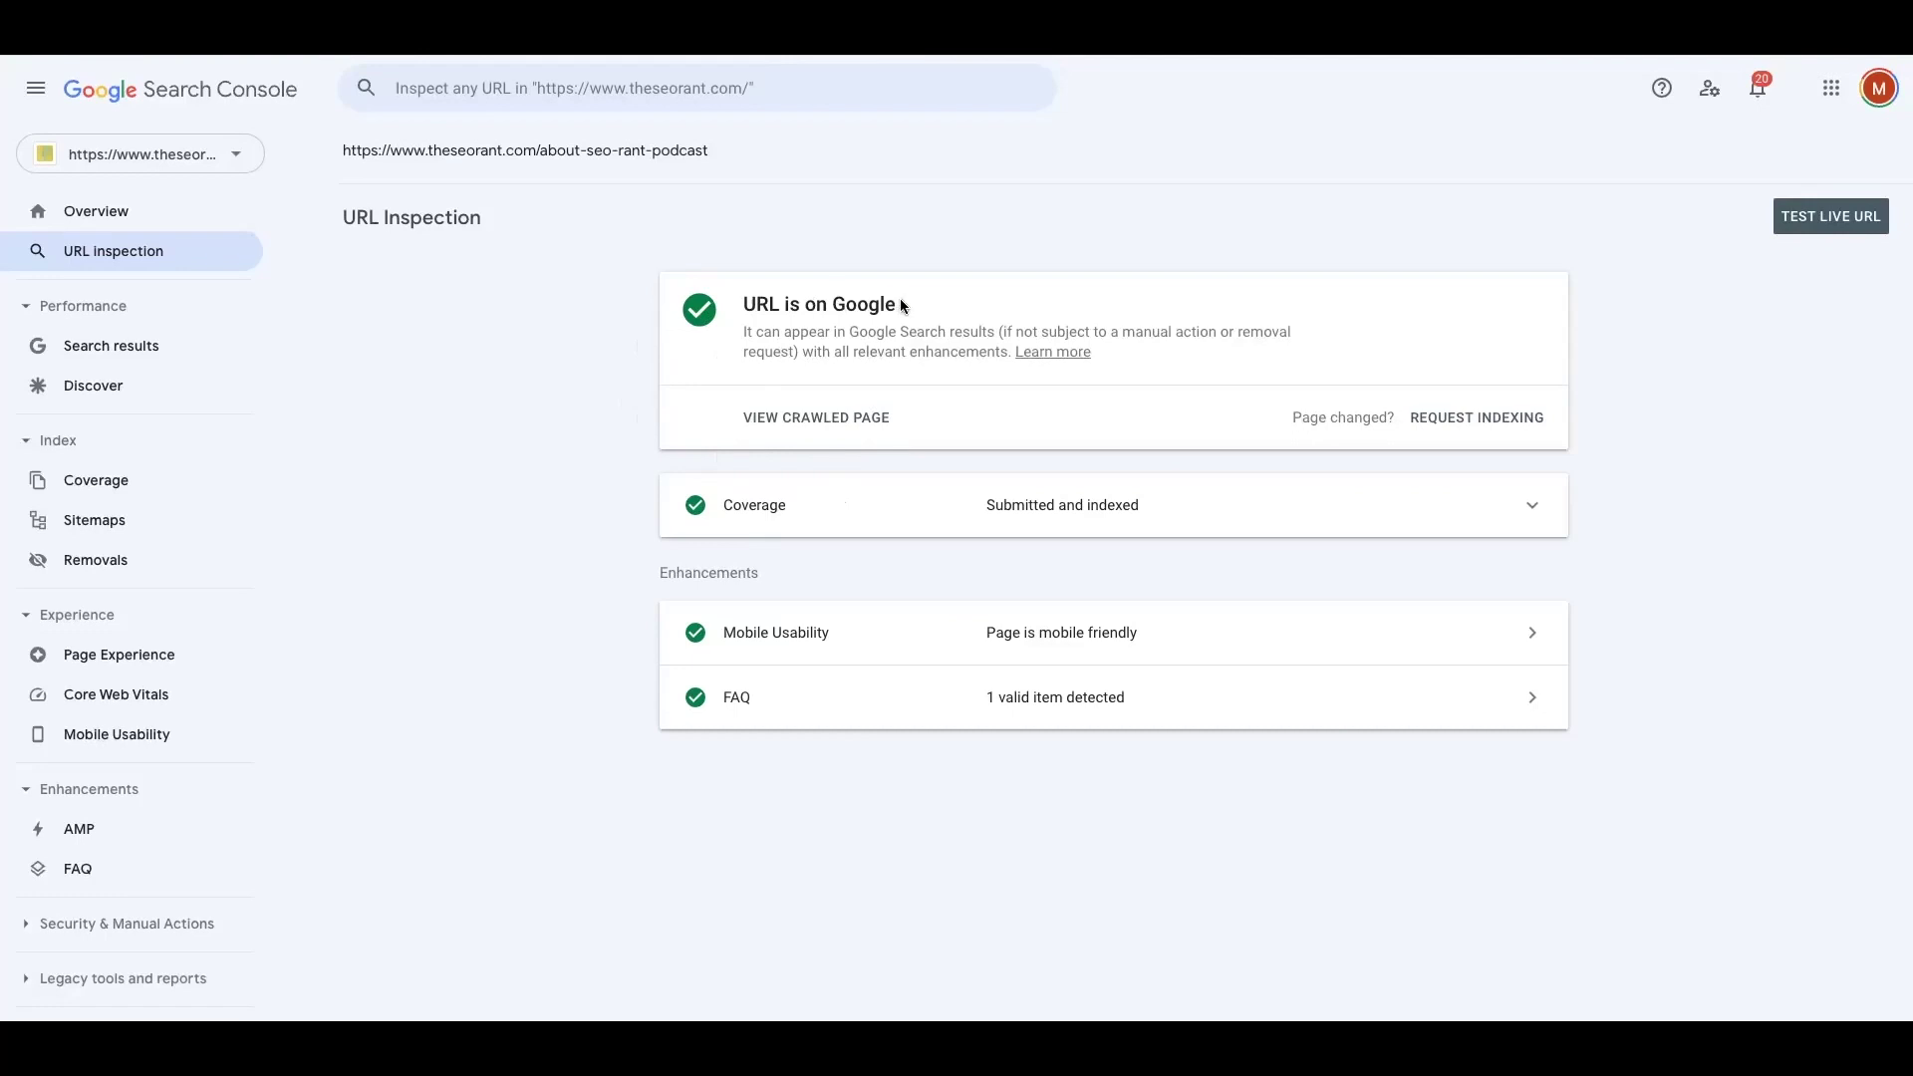
drag(903, 305, 661, 318)
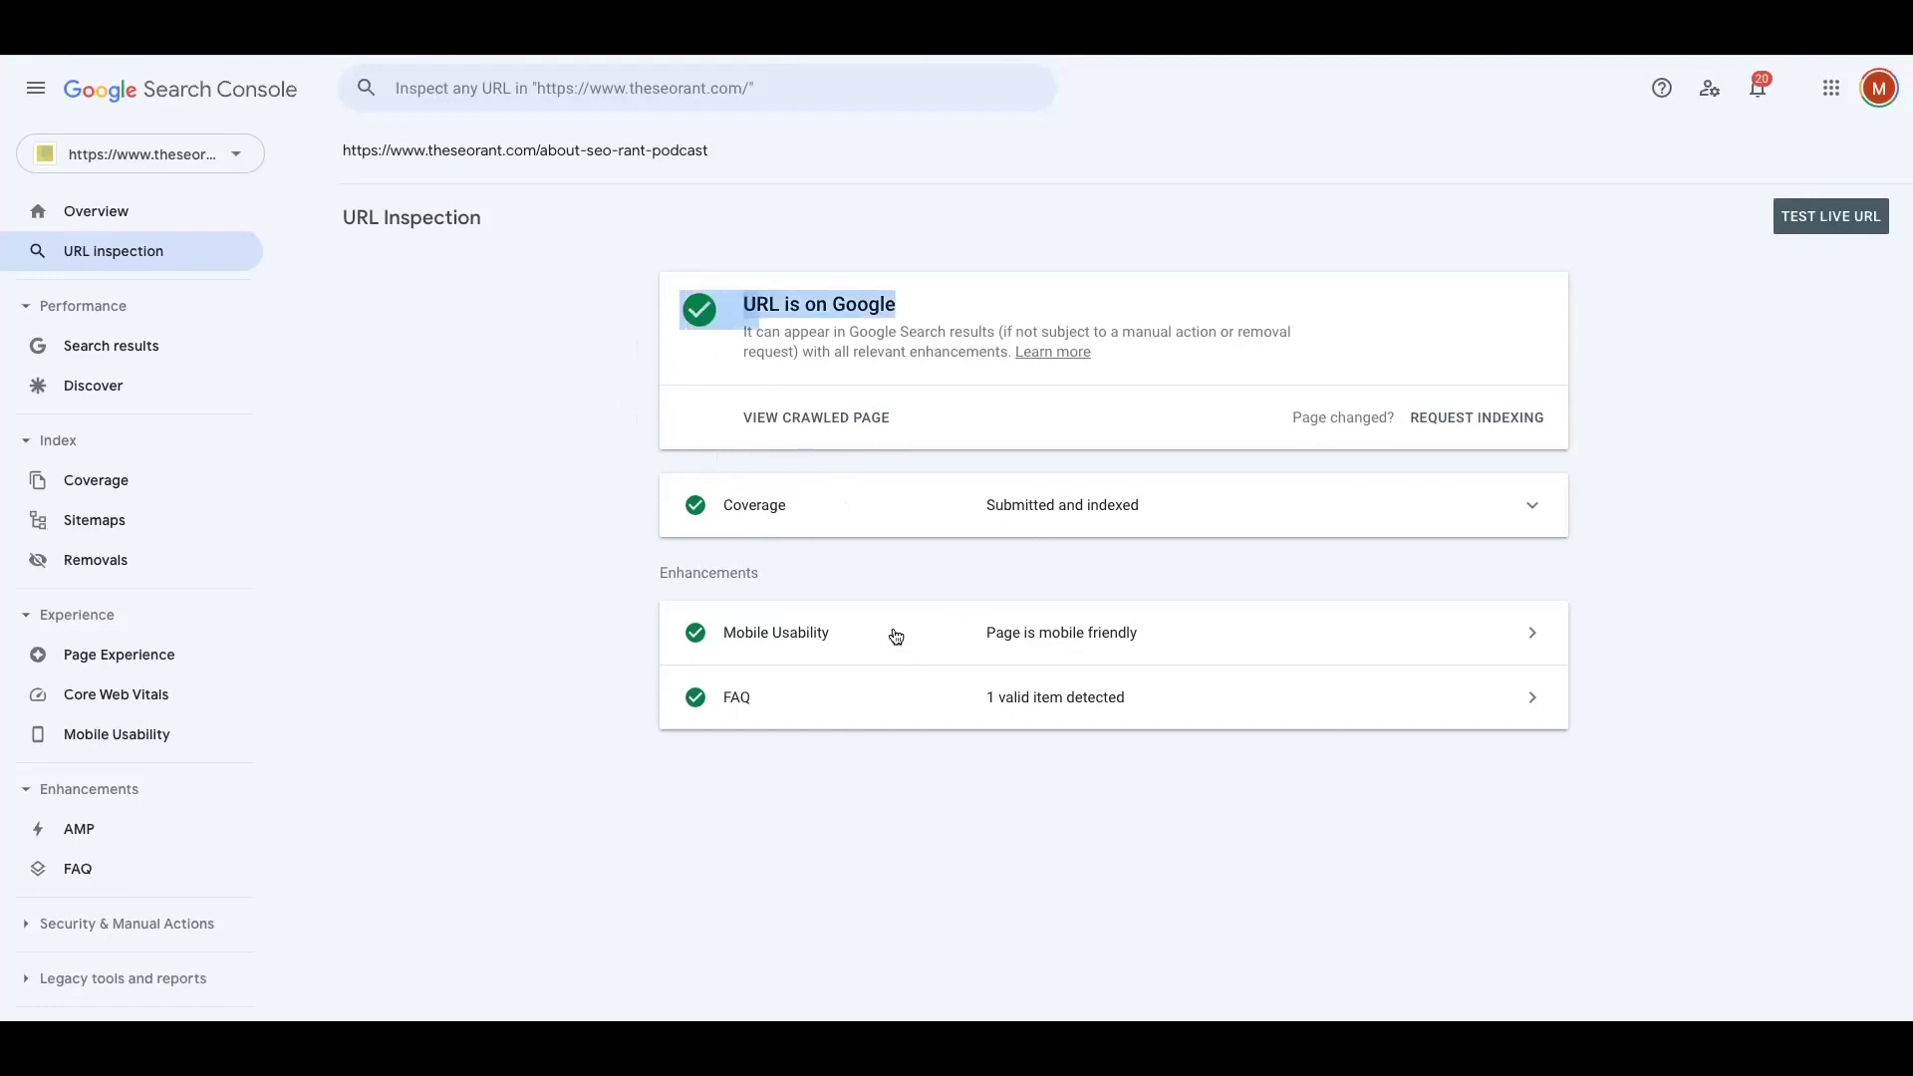
click(1425, 697)
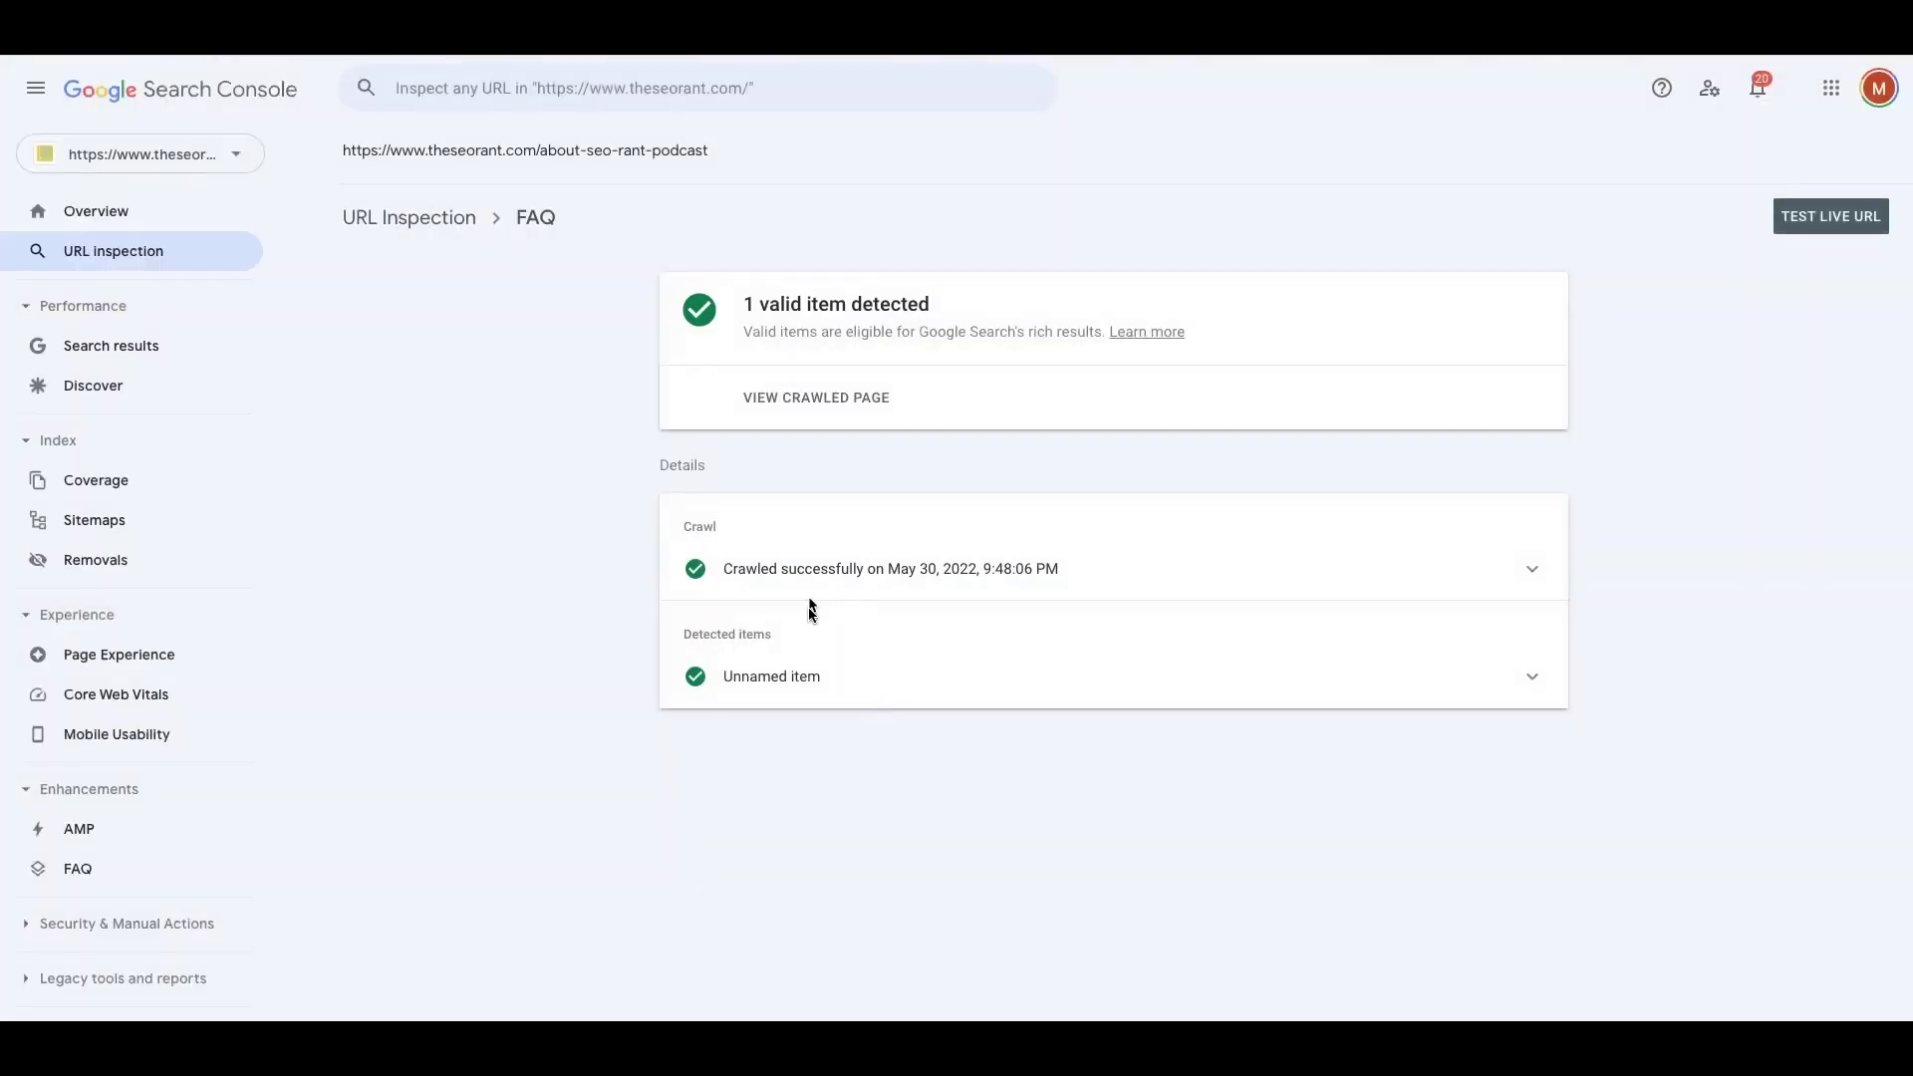